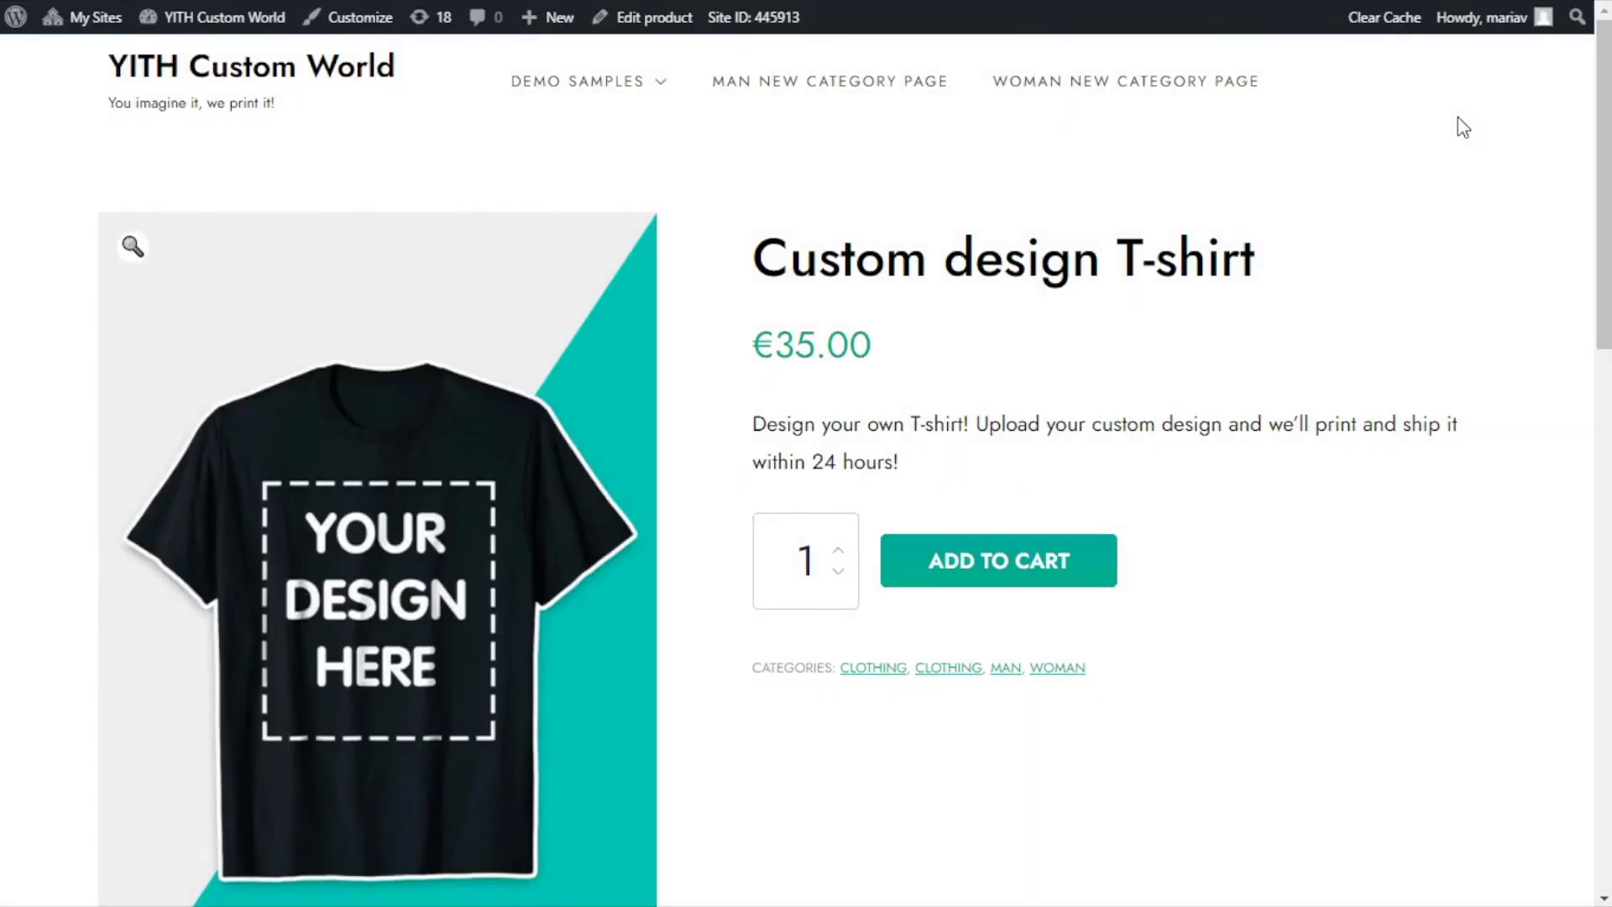
Step: From the admin dashboard, open YITH Product Add-ons' options blocks list (First block, Gift box, Custom text)
scroll(1451, 154, "down", 2)
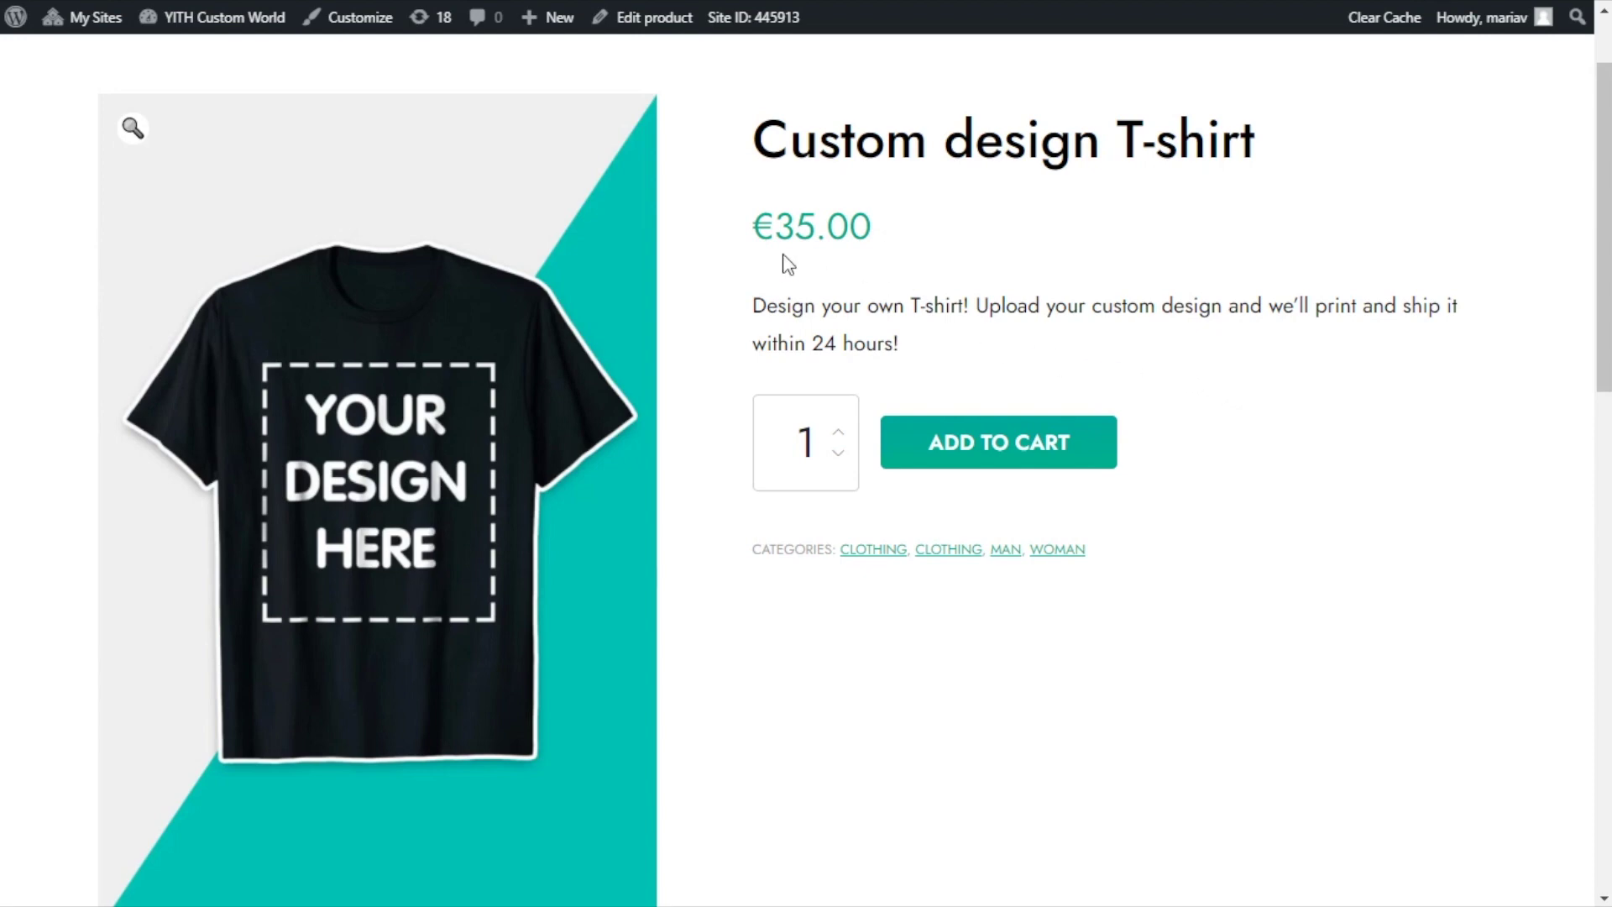
mouse_move(432, 187)
mouse_move(224, 25)
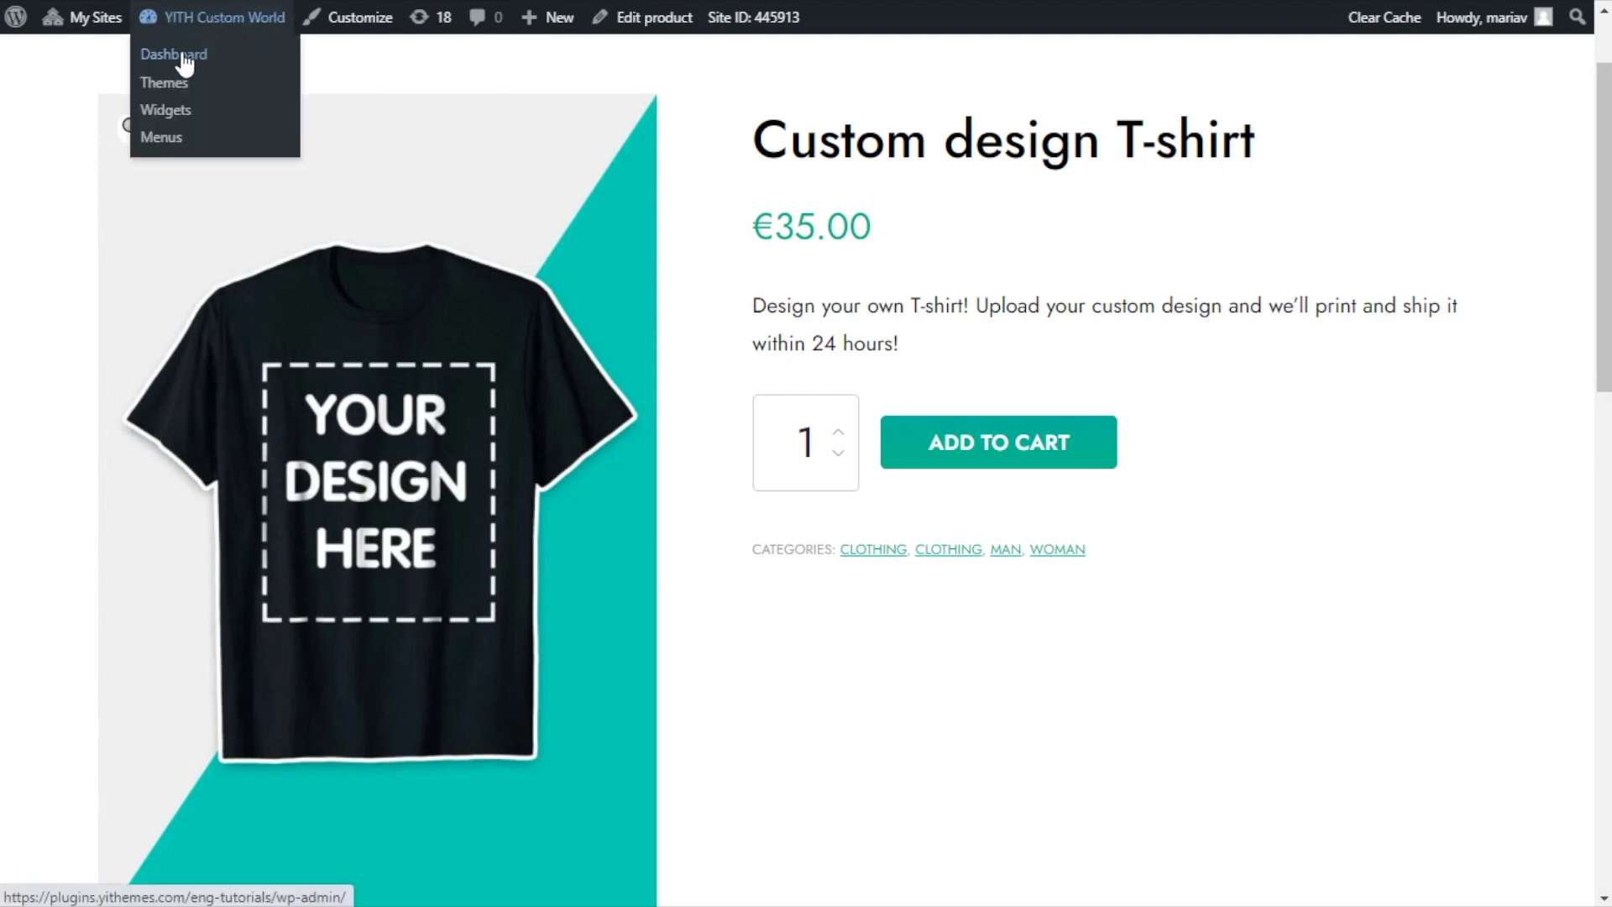
left_click(185, 63)
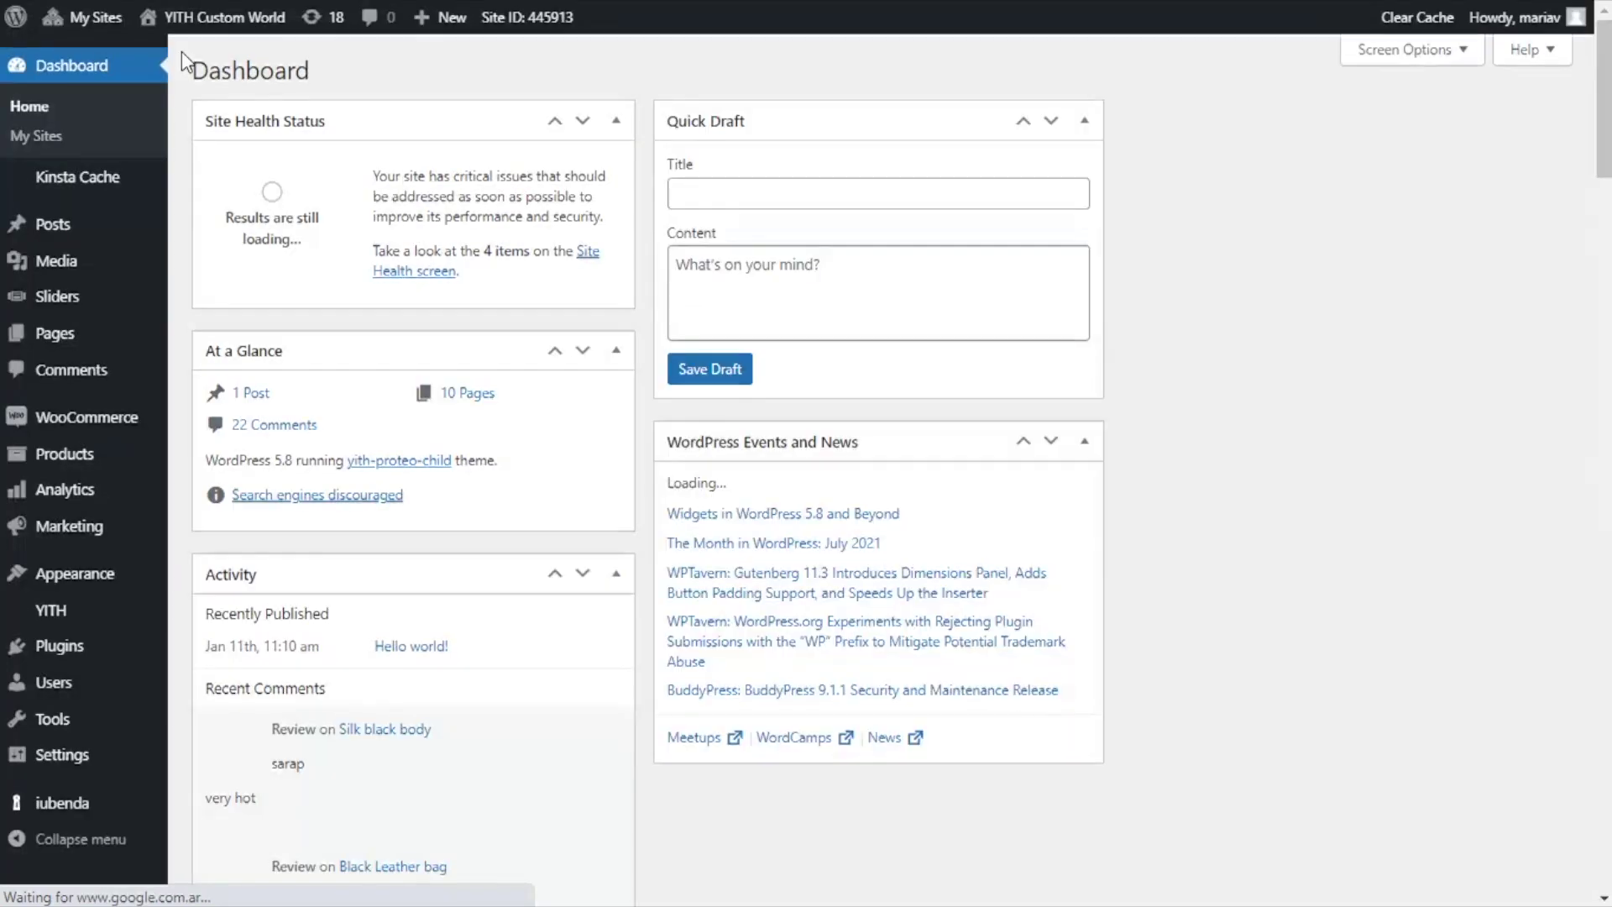
mouse_move(84, 613)
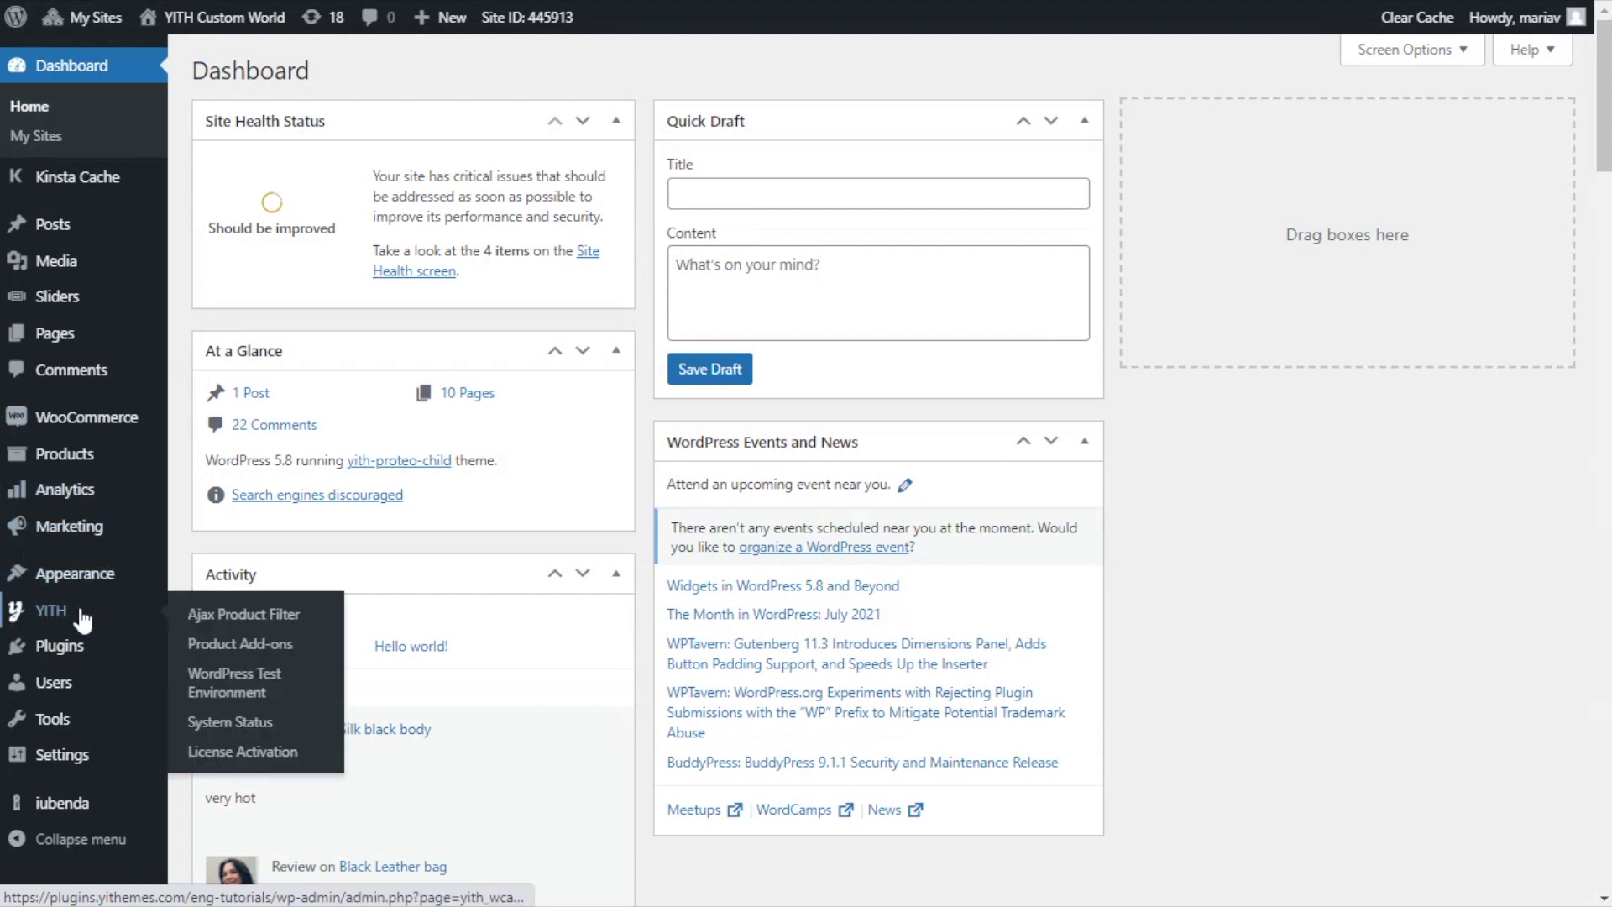
left_click(278, 651)
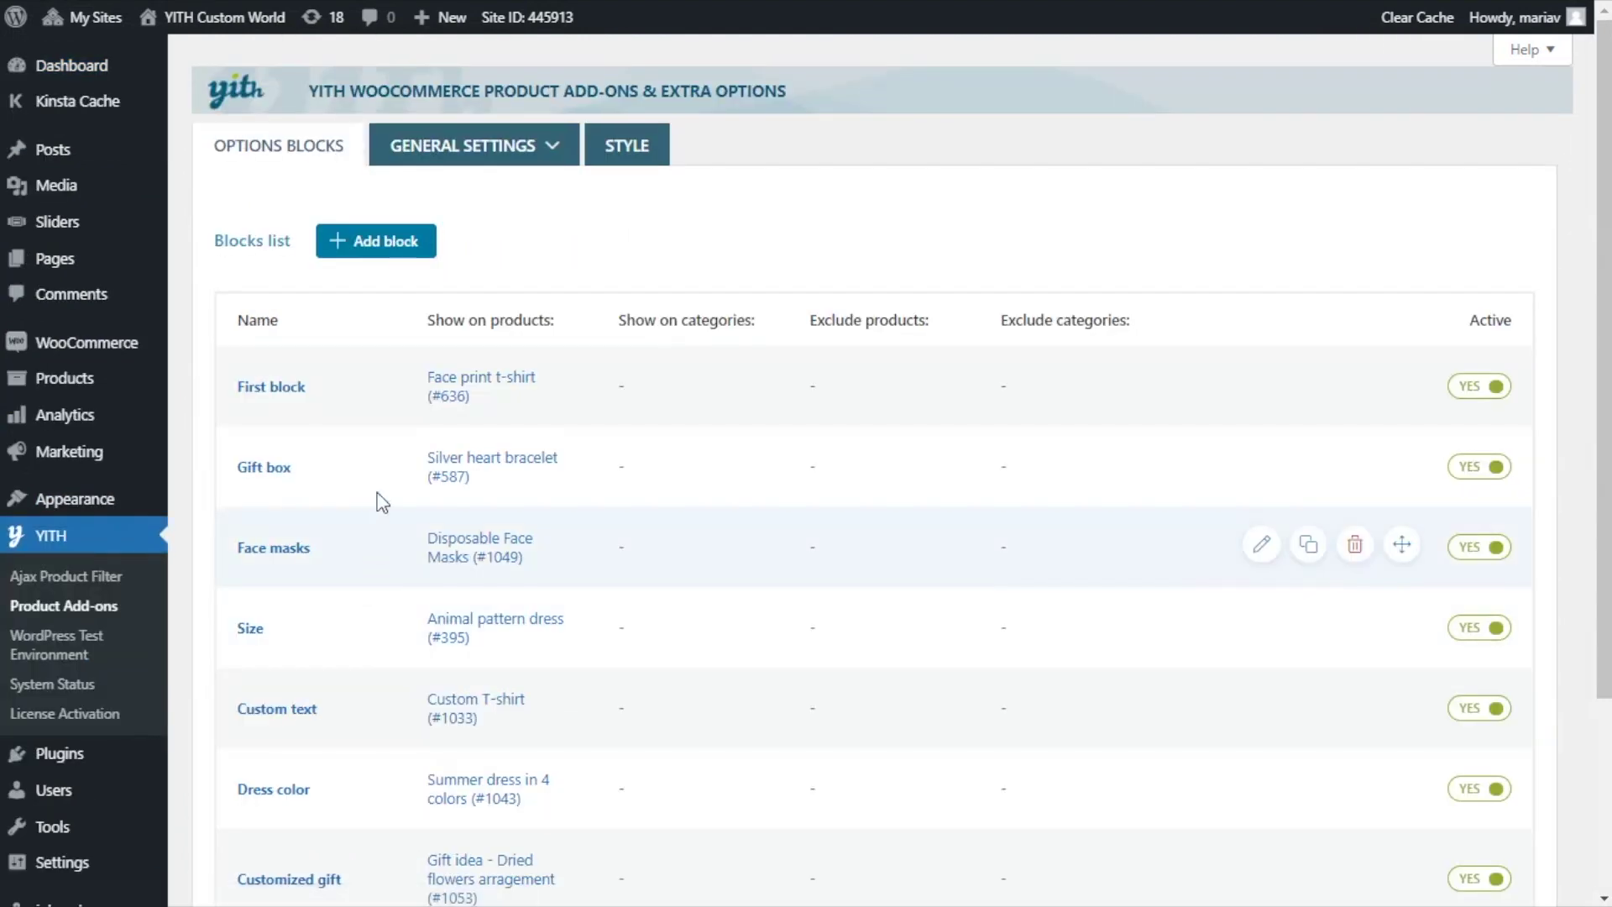
scroll(396, 407, "down", 1)
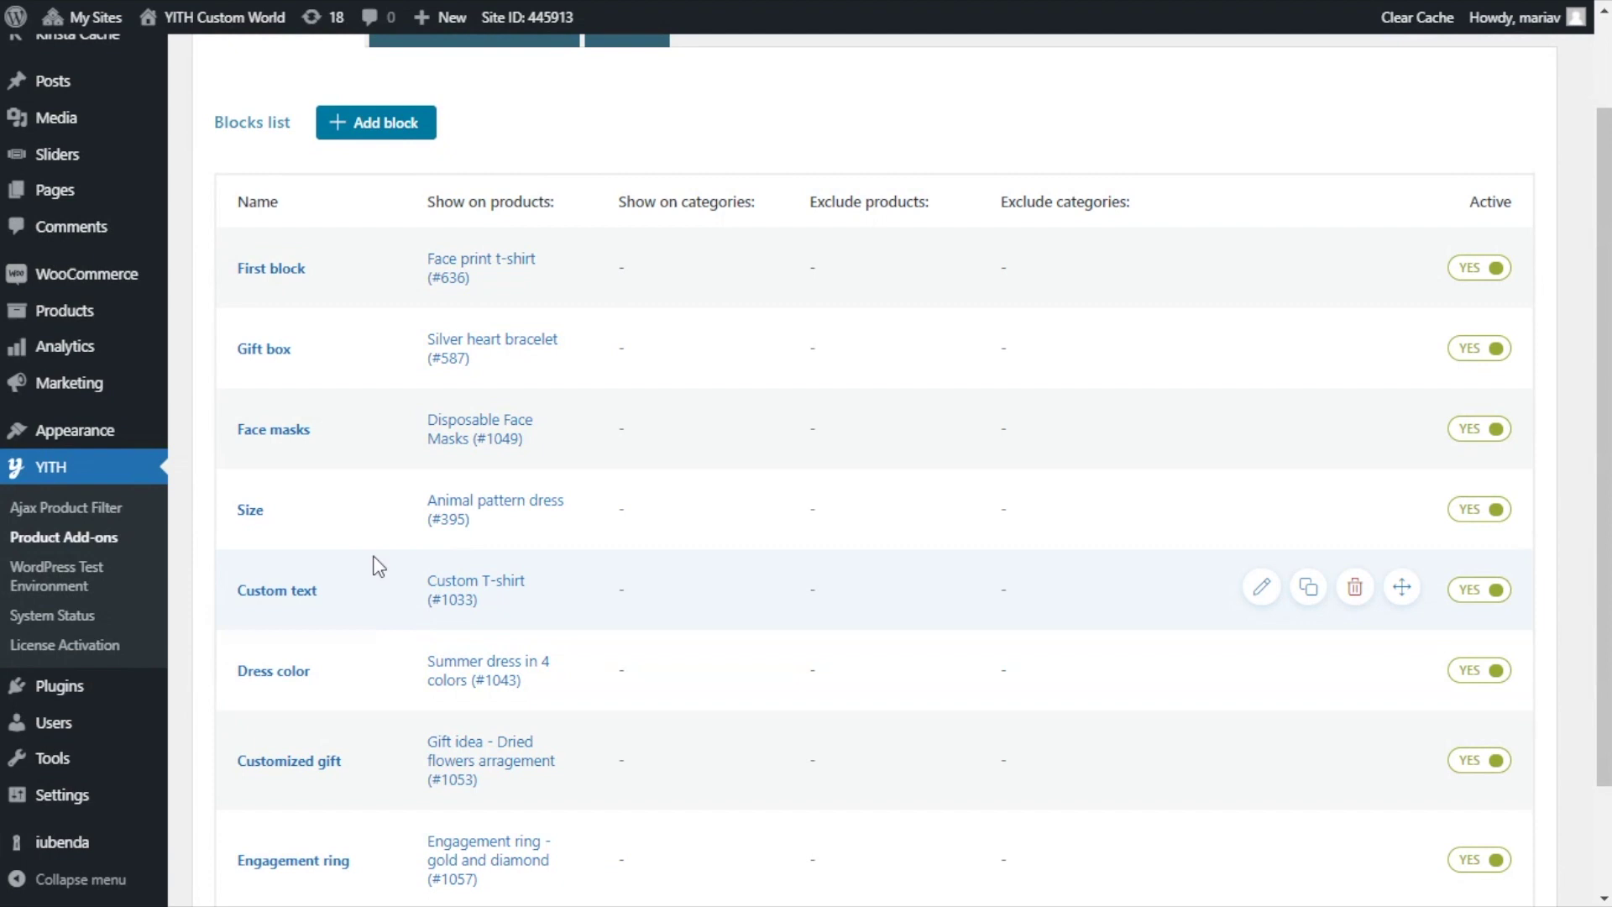
scroll(380, 532, "up", 1)
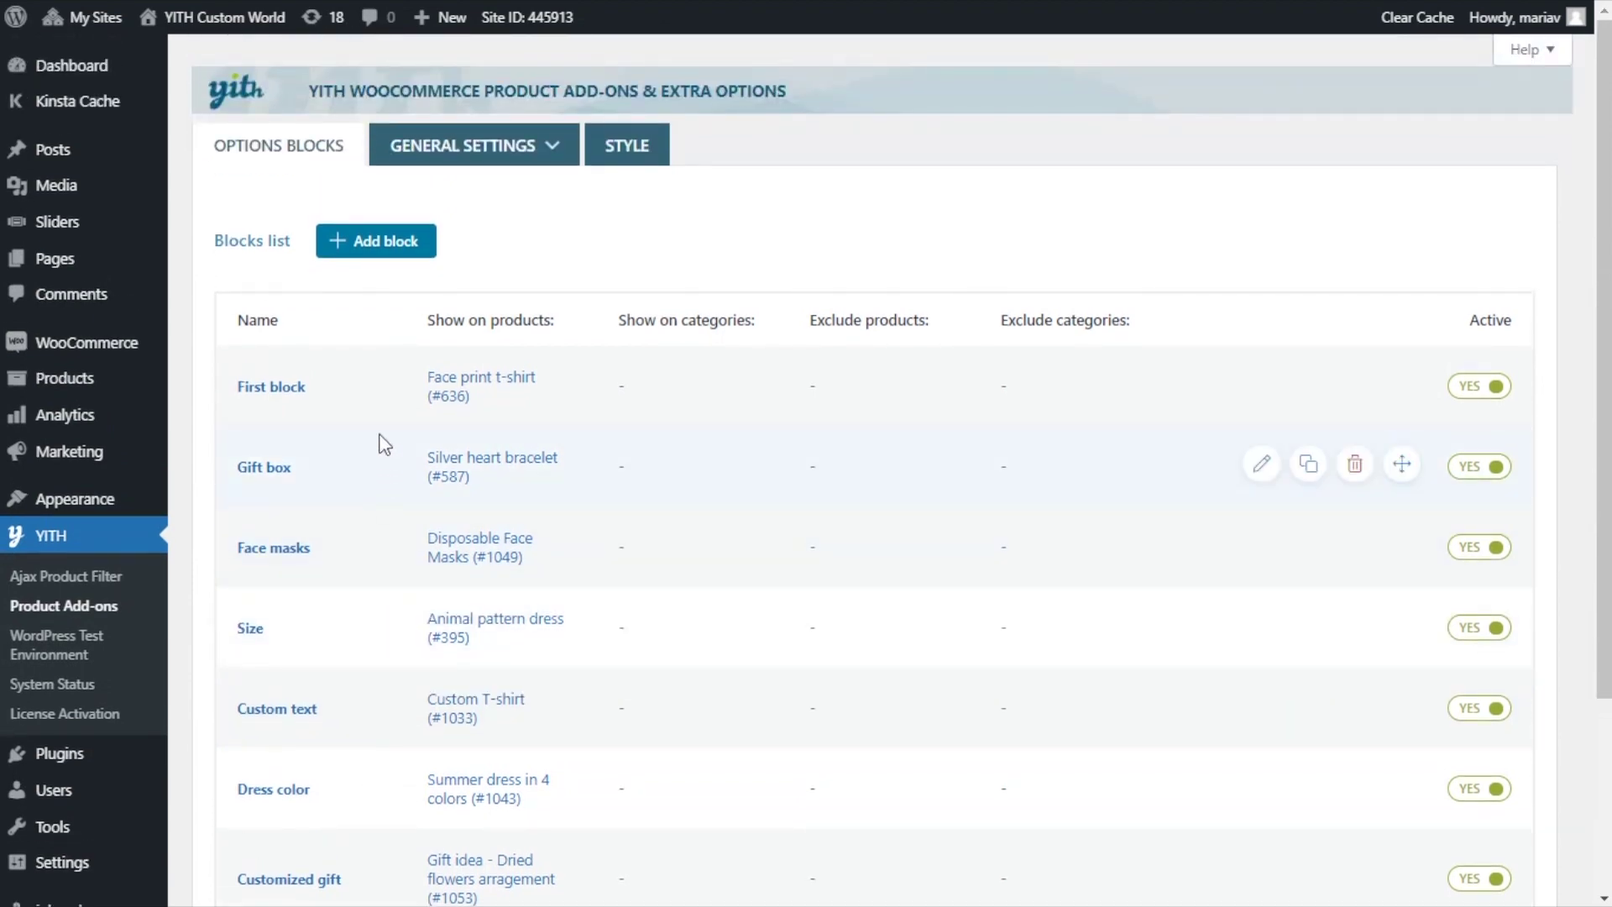
Step: Add a new options block named 'Customizable T-shirt' and bring up the add-on type chooser
left_click(385, 262)
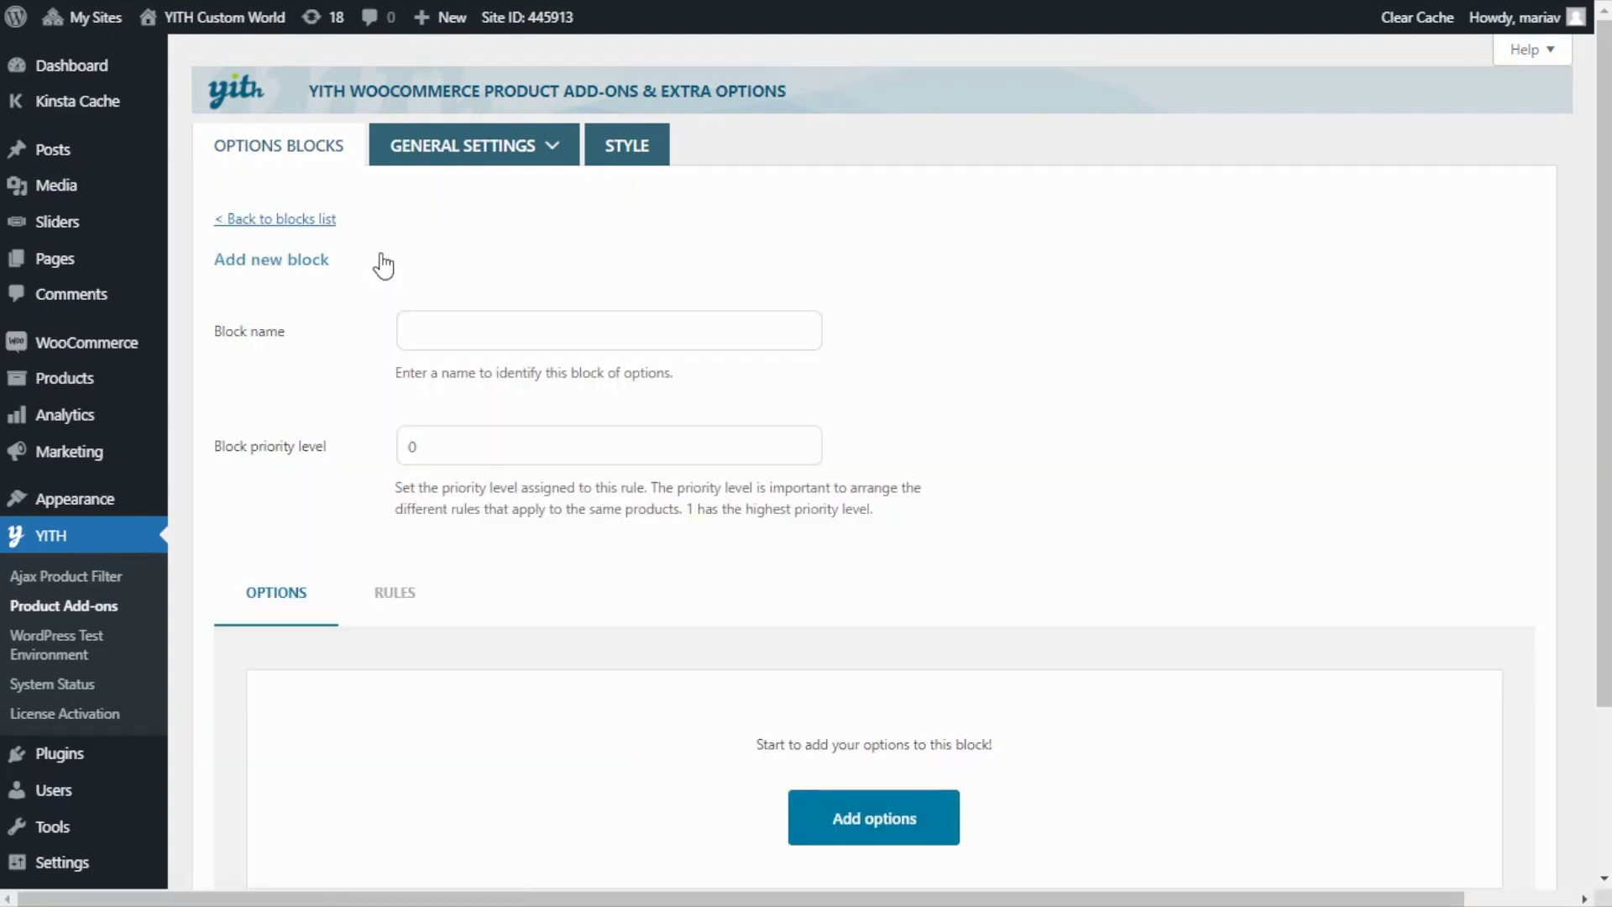
left_click(424, 329)
type("Customizable T-shirt")
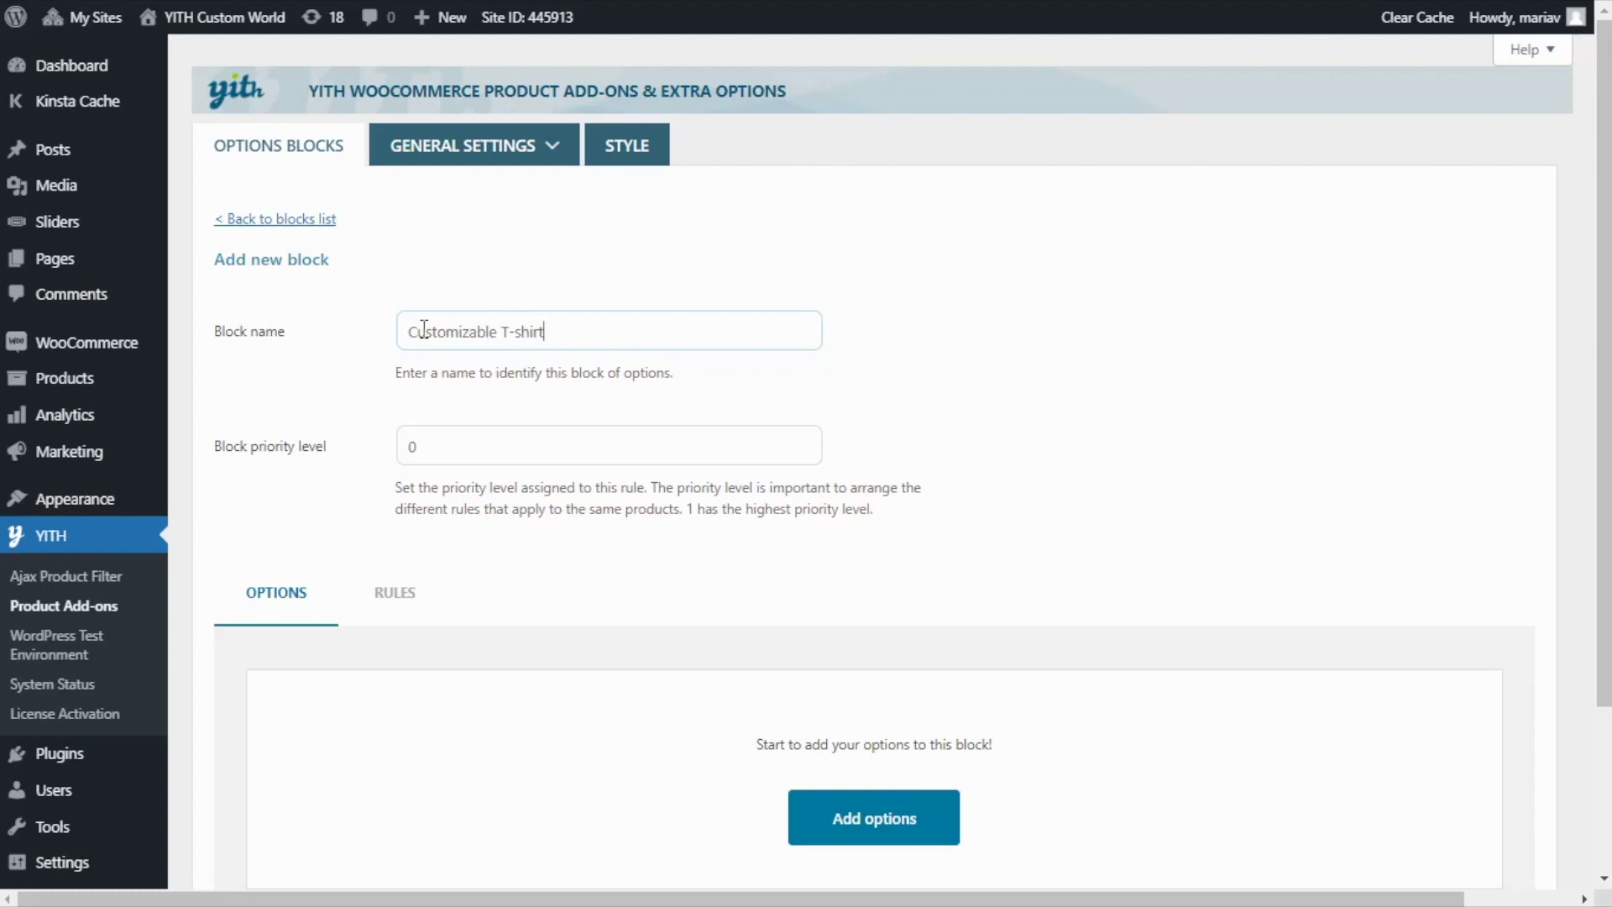
scroll(538, 546, "down", 3)
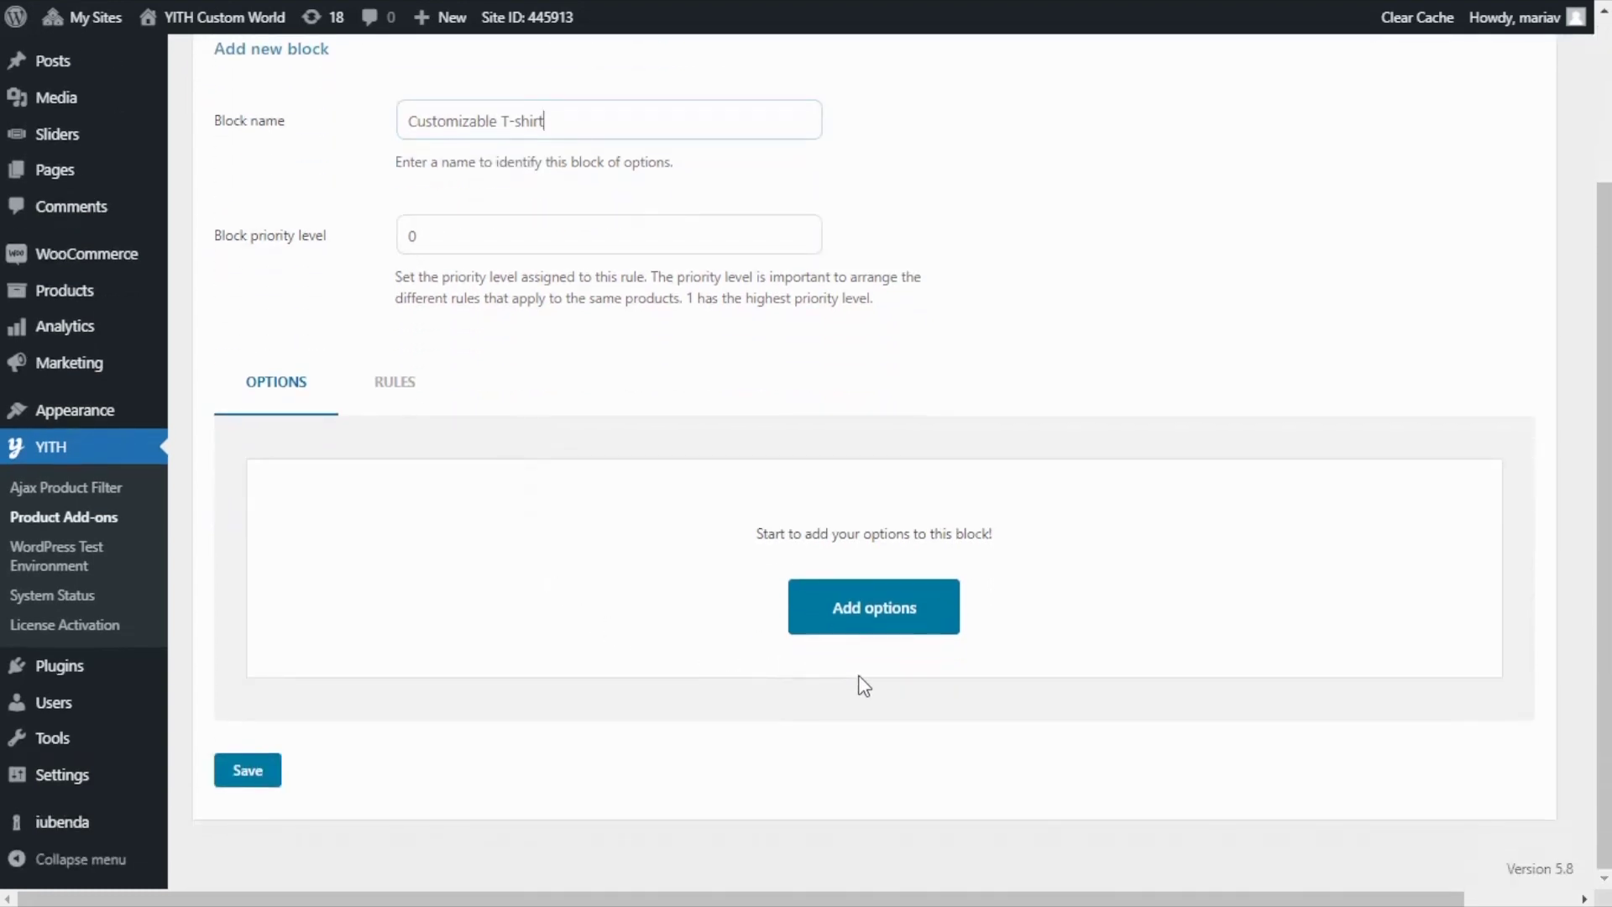
left_click(867, 636)
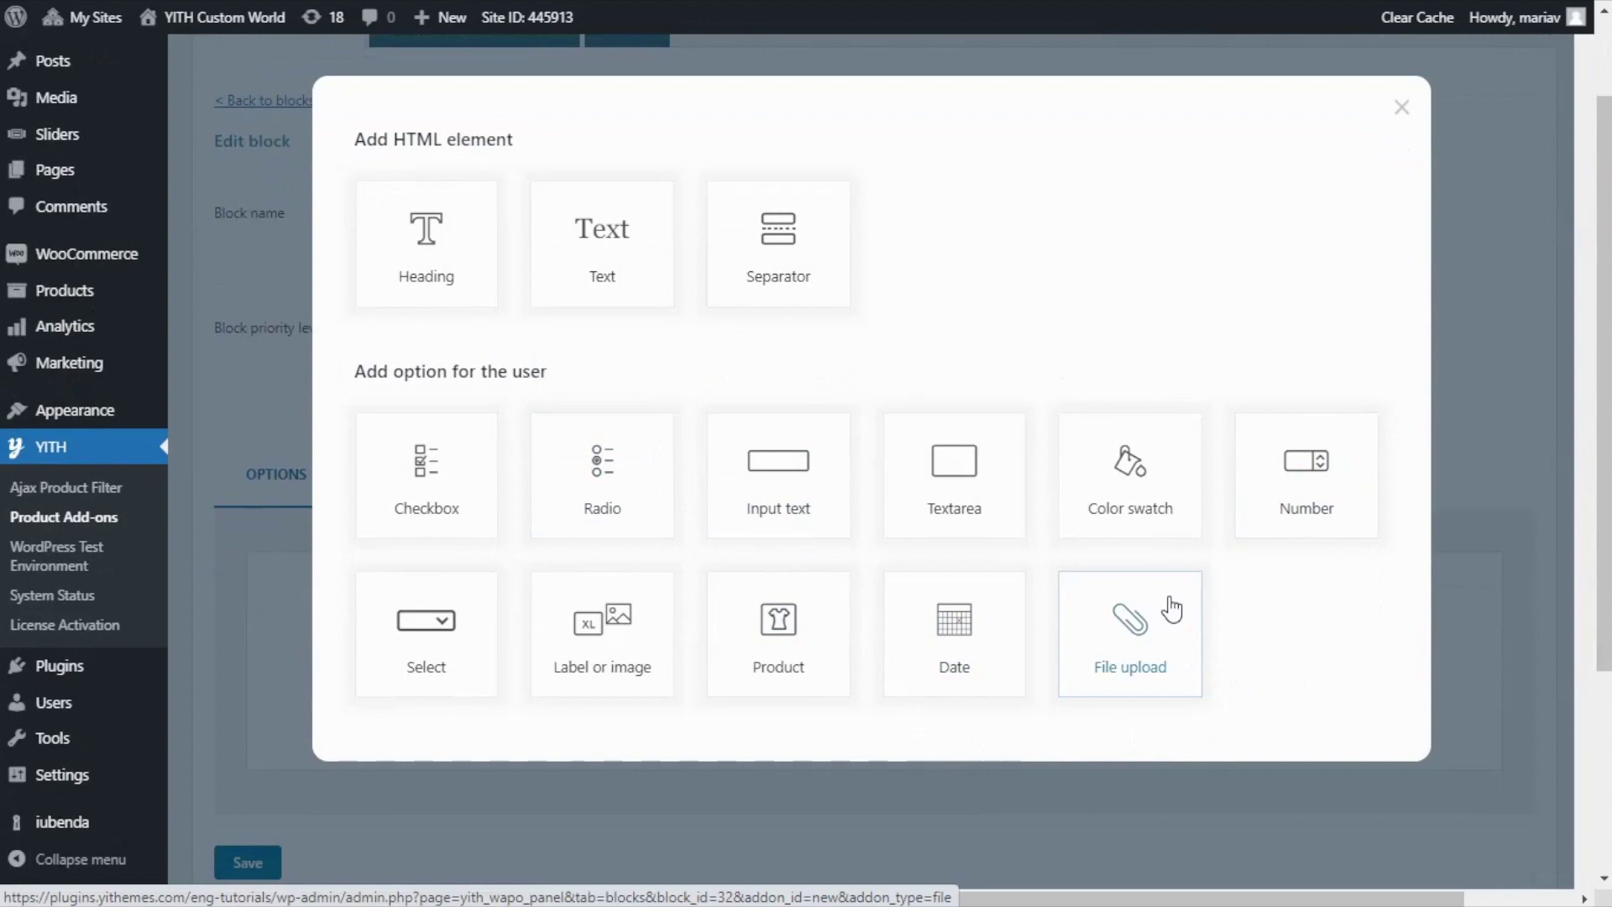
Step: Make the new option a File upload titled 'Upload your design'
left_click(1172, 609)
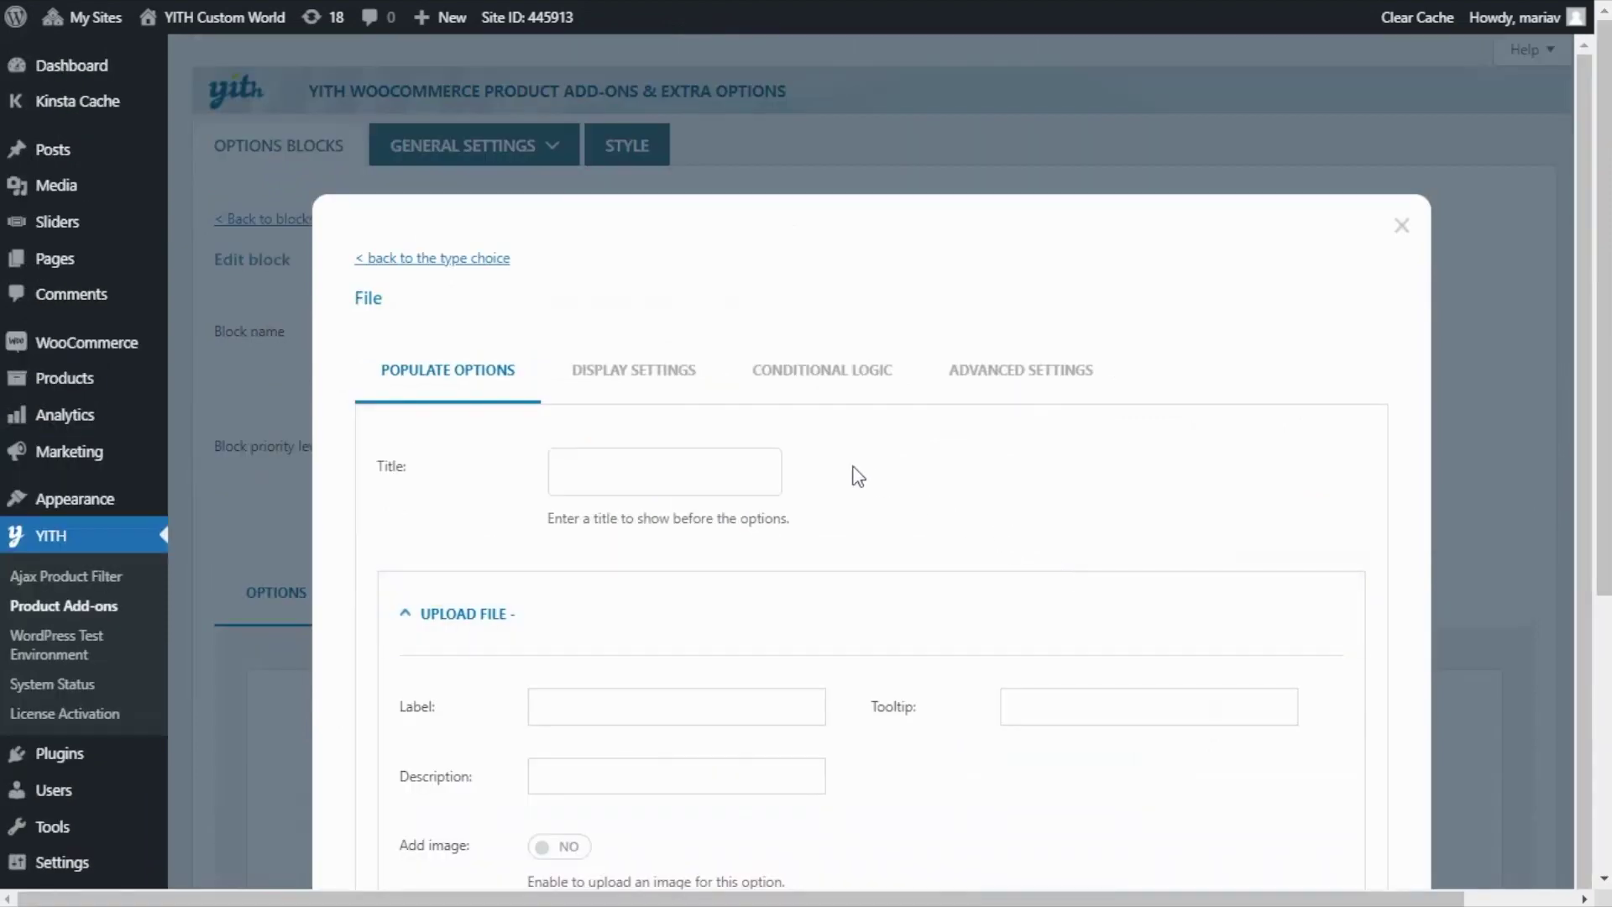
left_click(611, 468)
type("Upload your design")
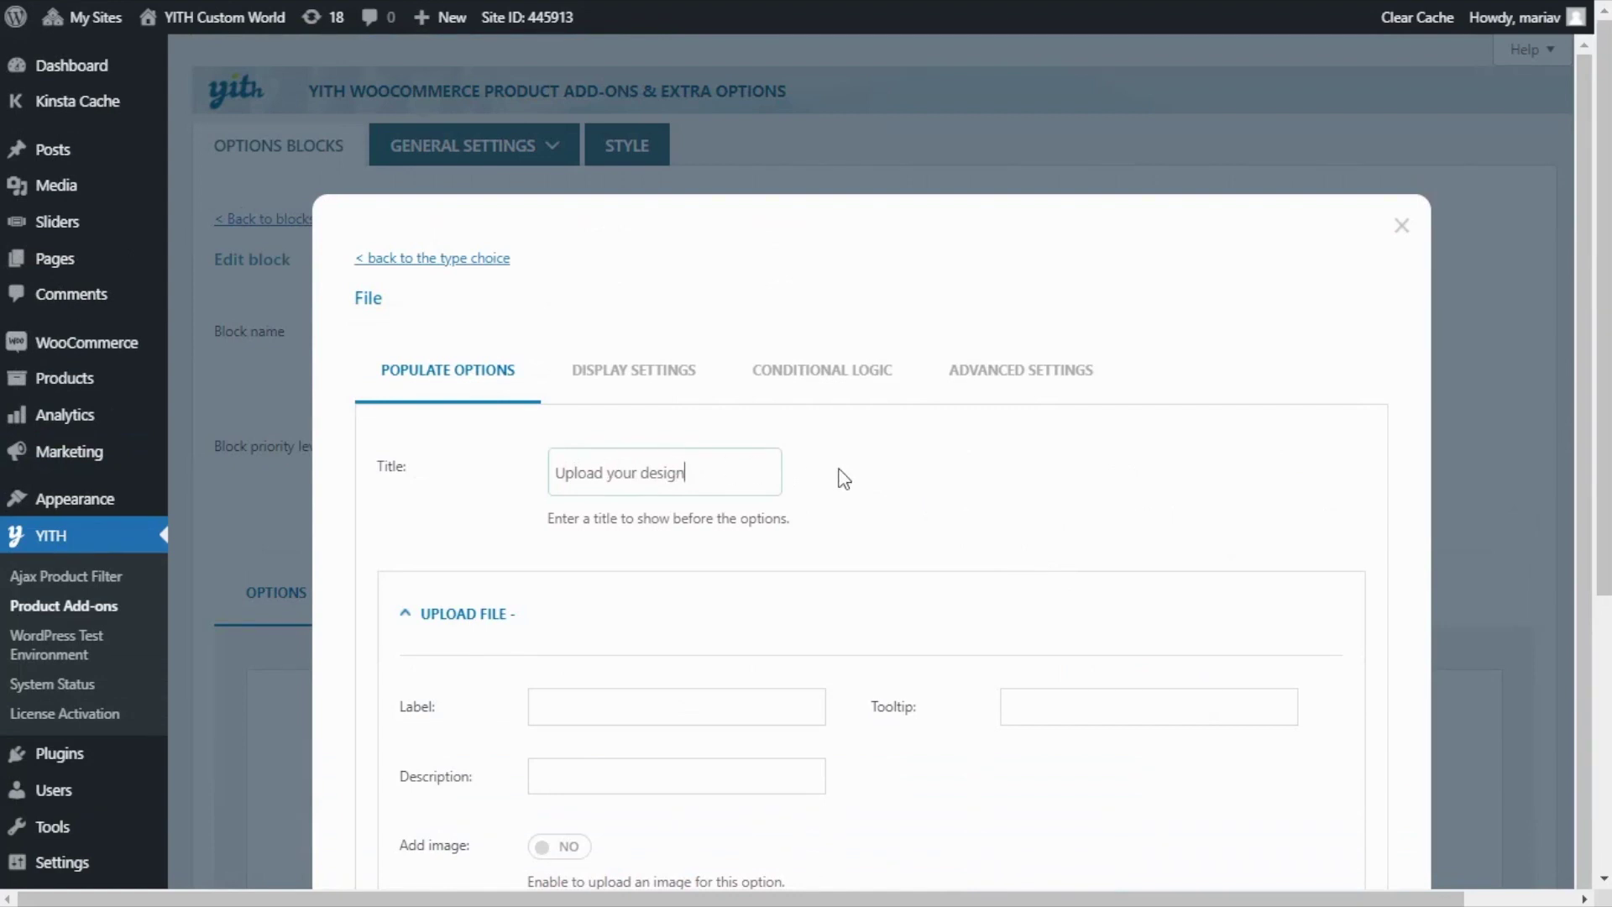
scroll(844, 479, "down", 2)
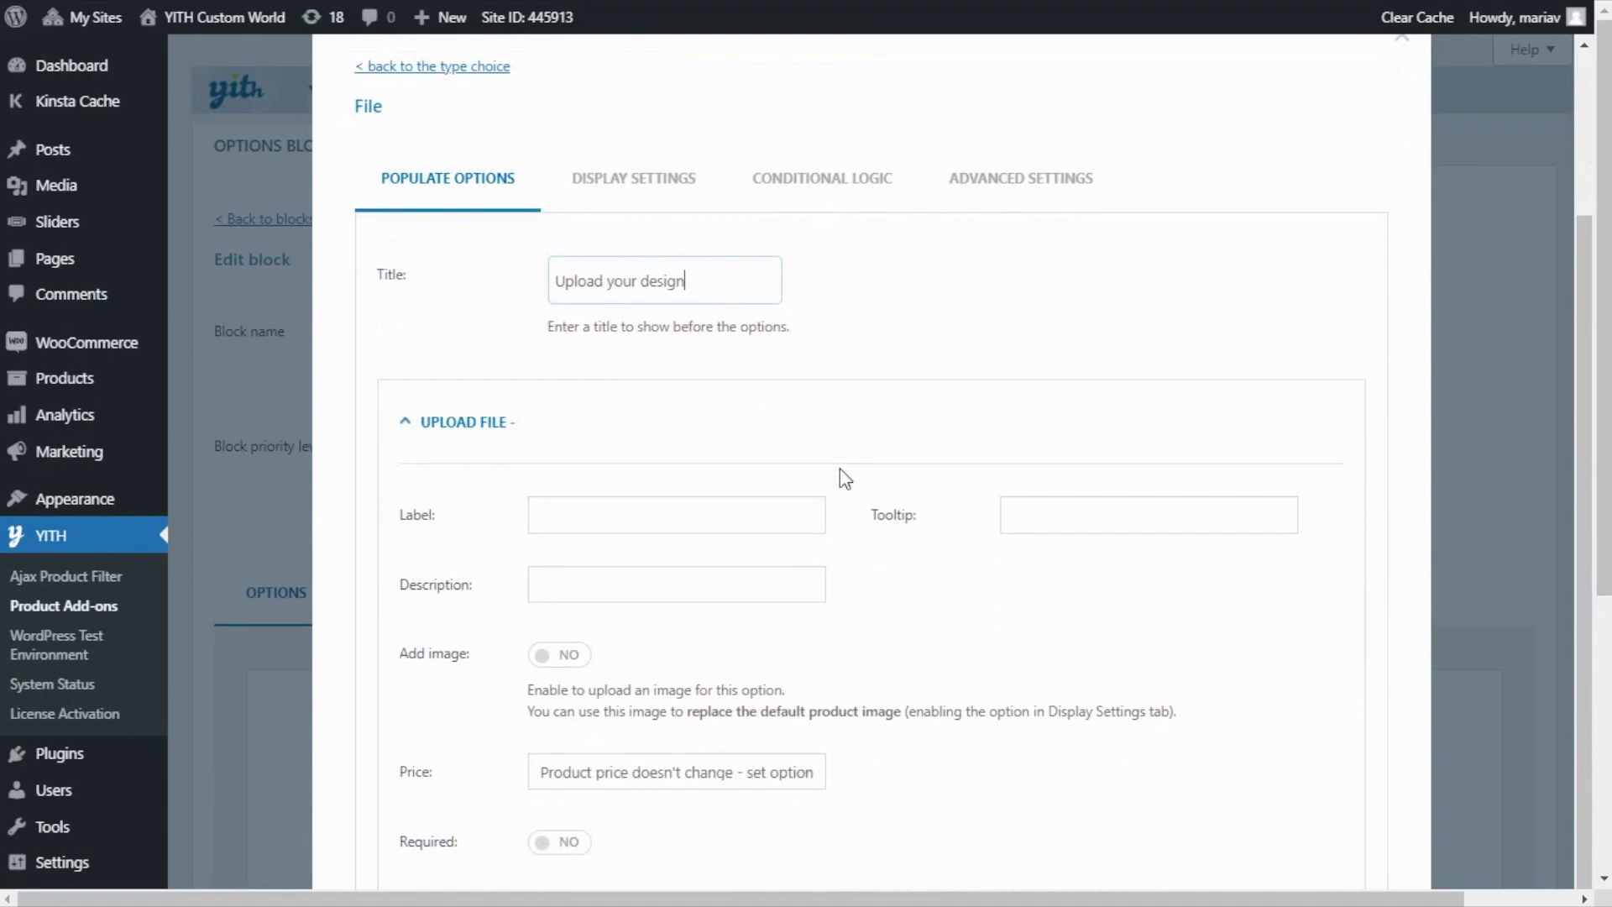
scroll(494, 499, "down", 1)
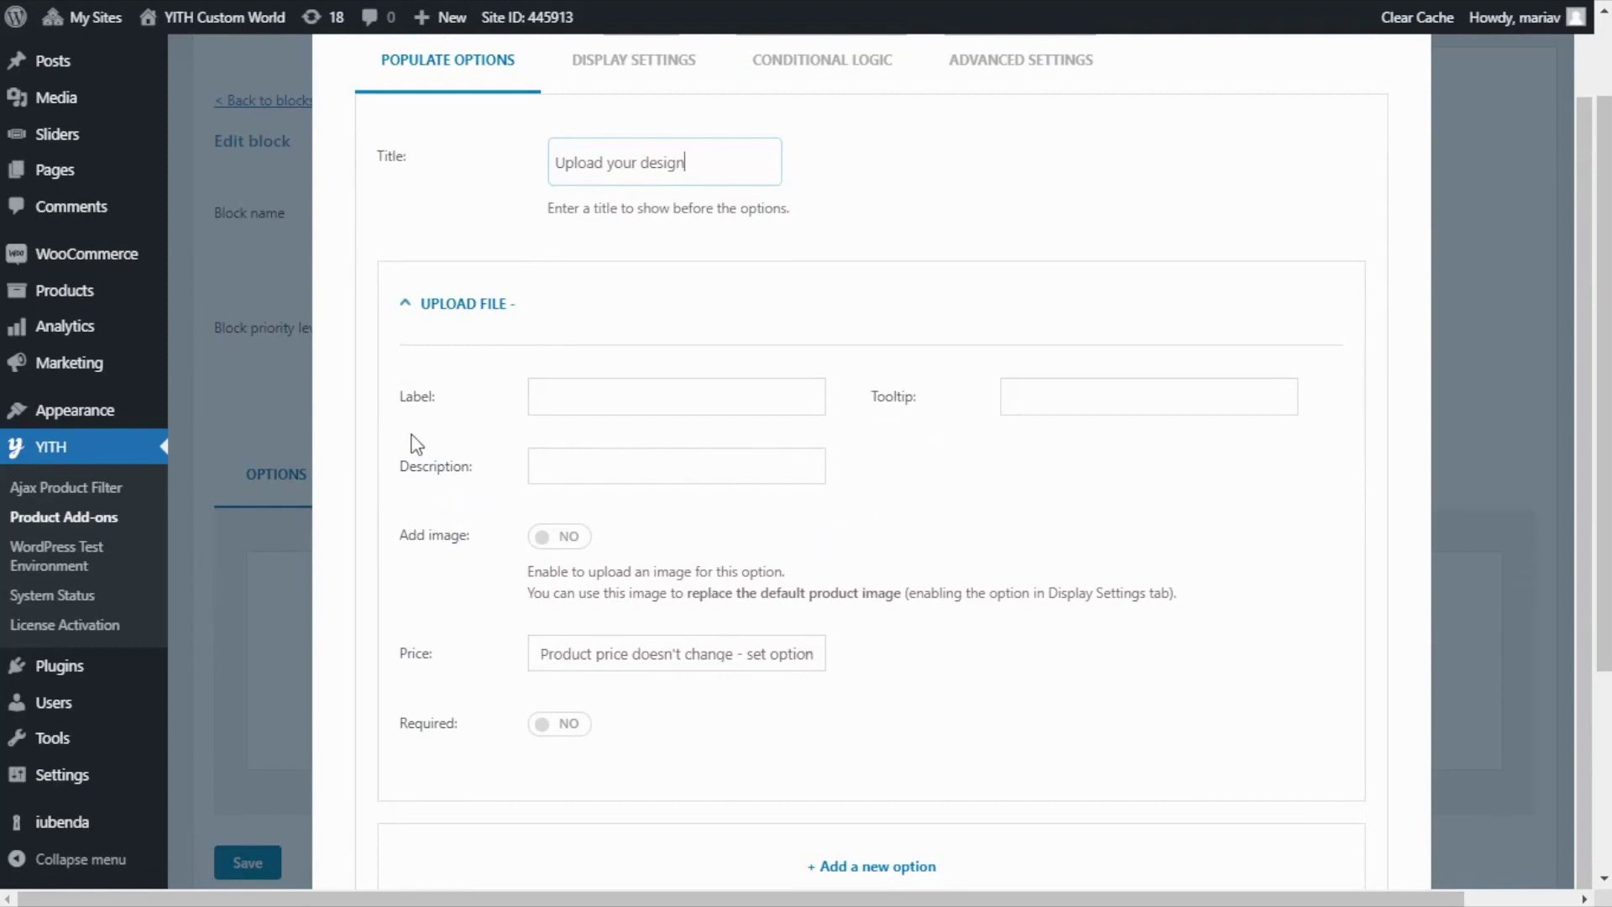
Step: Label it 'Upload your image or custom design file' and paste the 24-hour shipping description
left_click(583, 398)
type("Upload your image ")
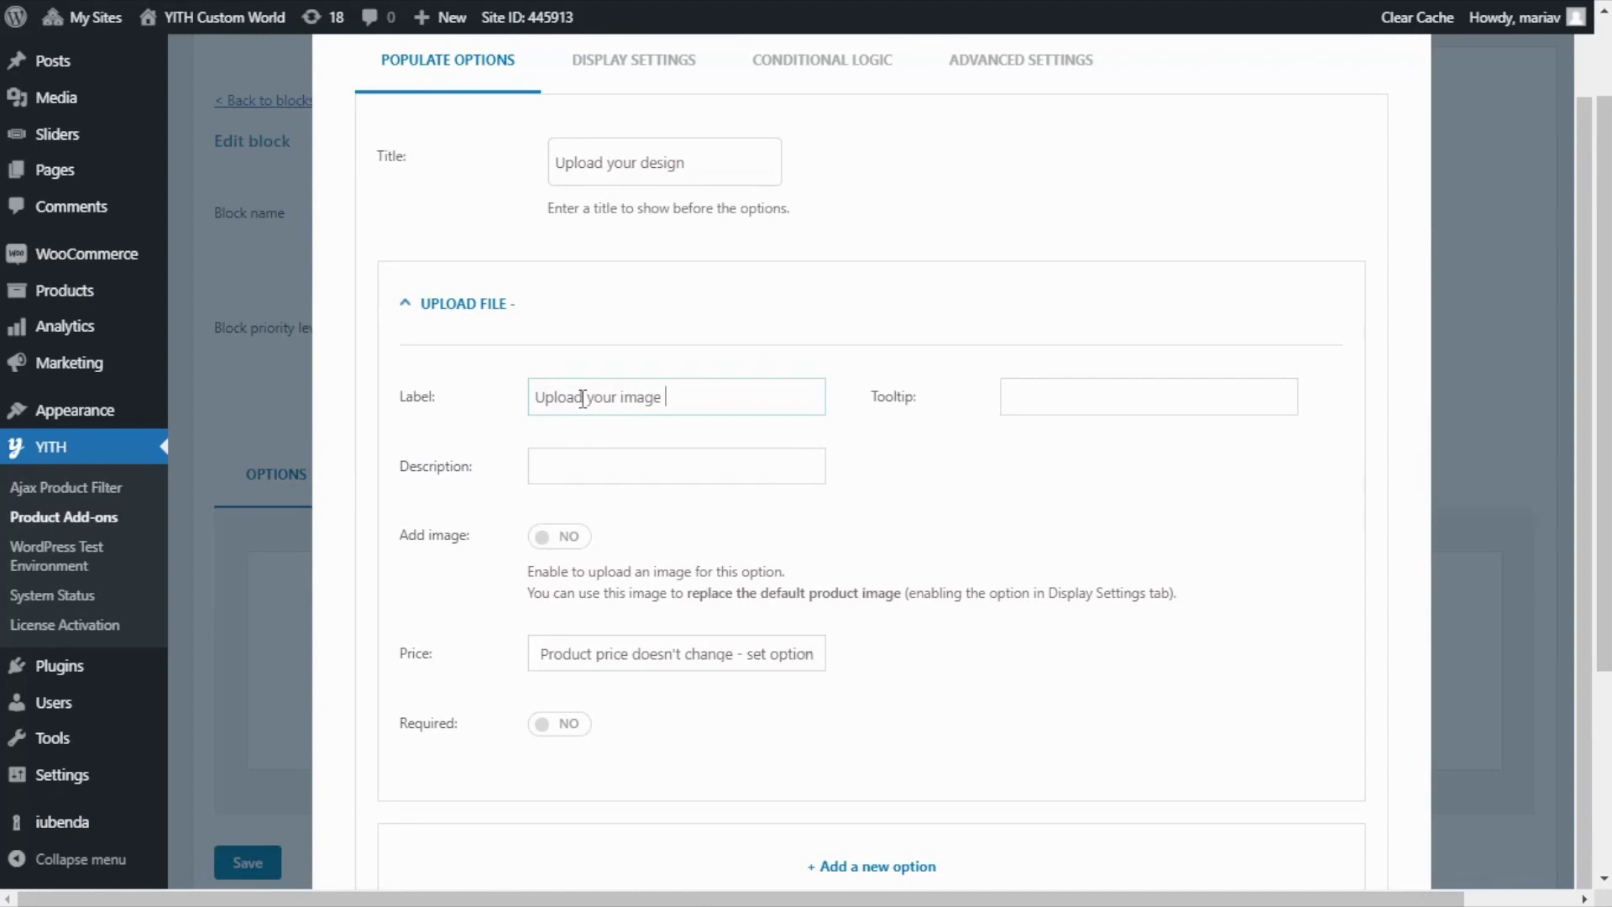
type("or custom design file")
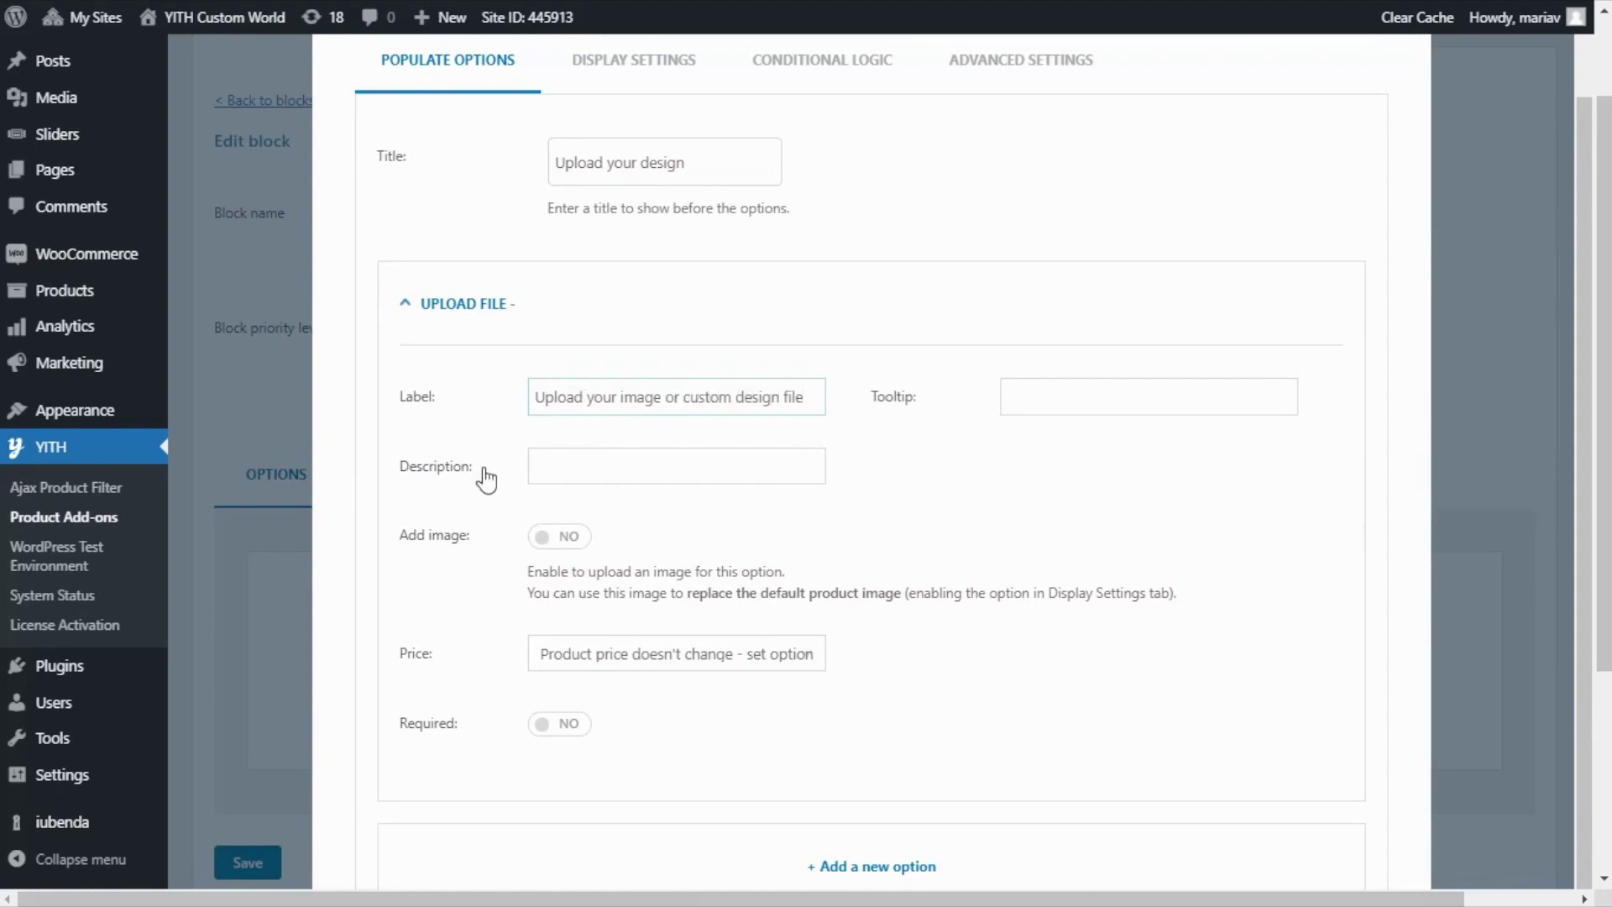
left_click(557, 459)
type("We print the t-shirt and ship it to you within 24 hours")
key("Home")
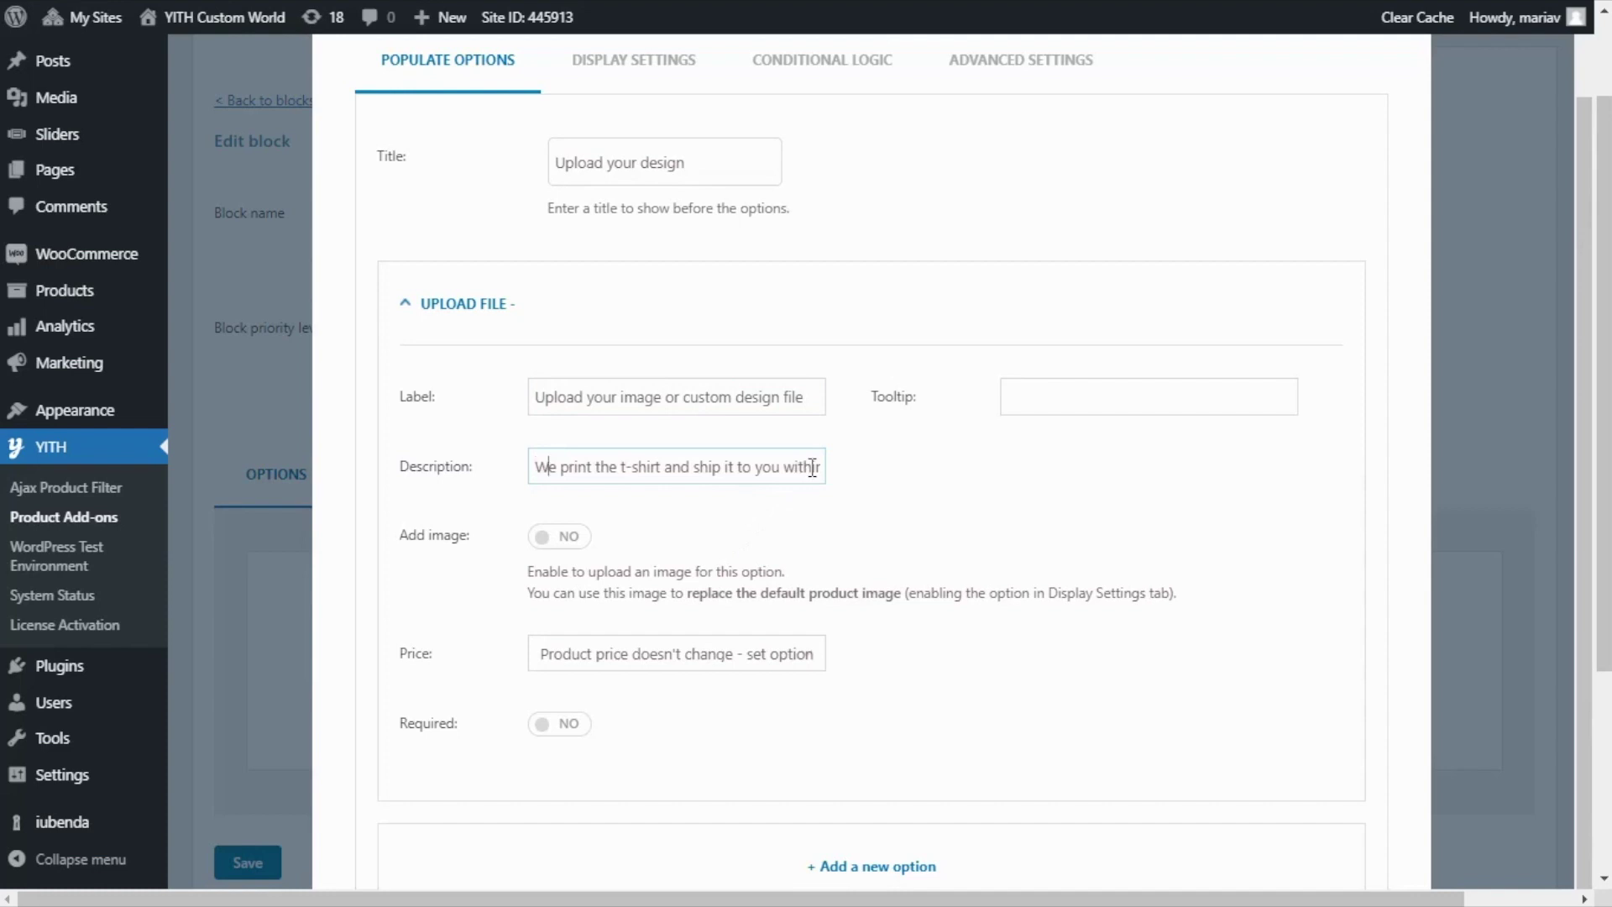
key("End")
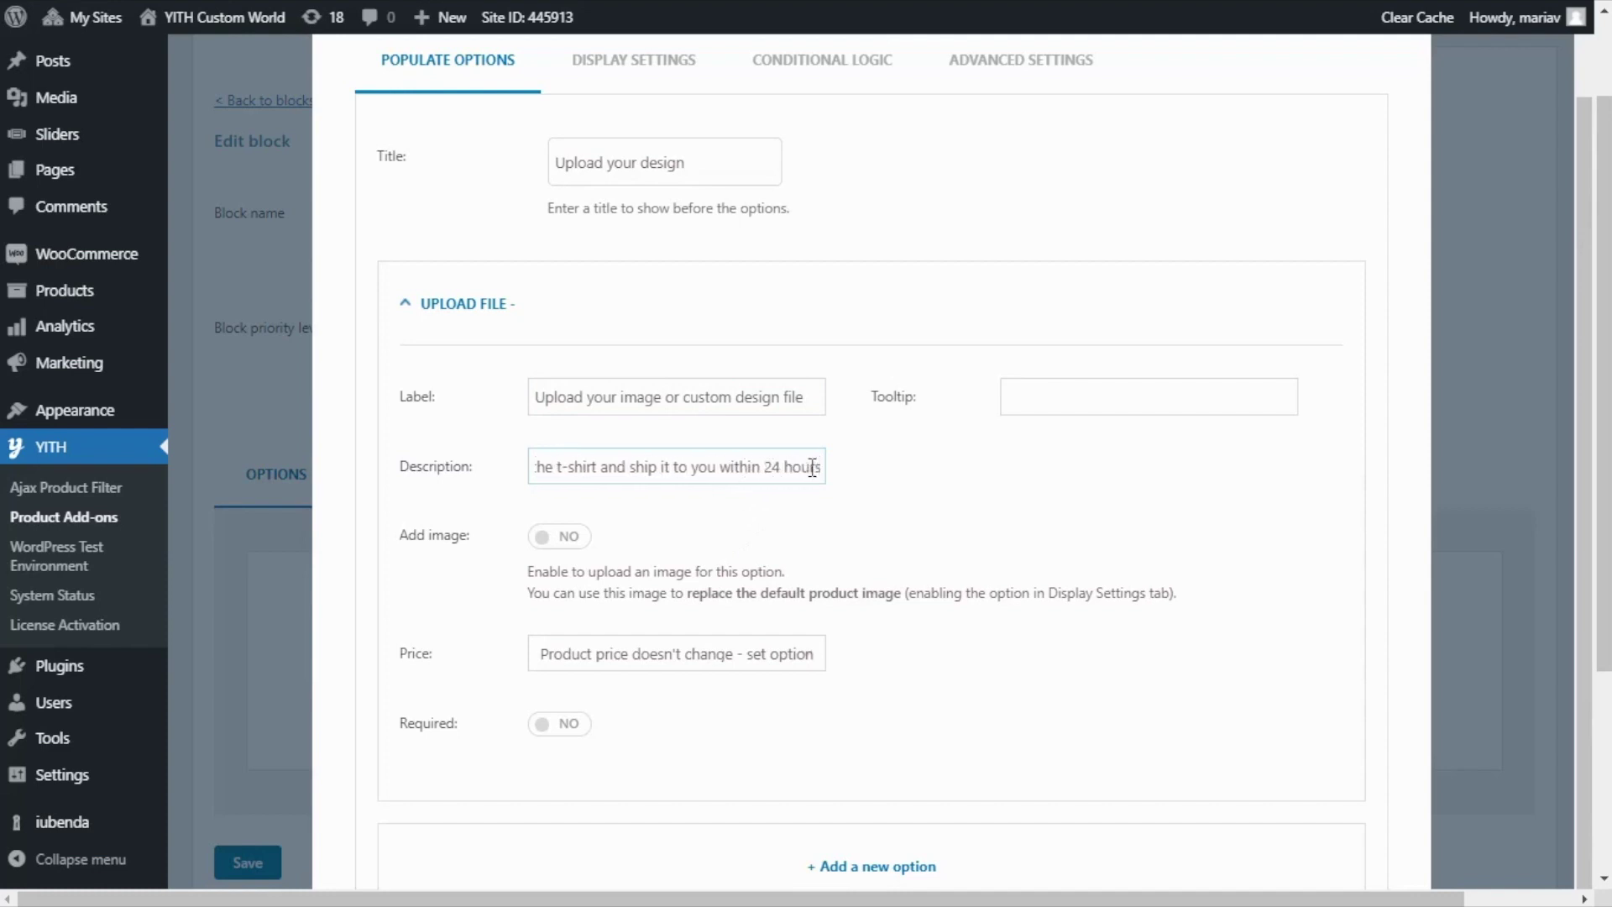
scroll(877, 546, "down", 3)
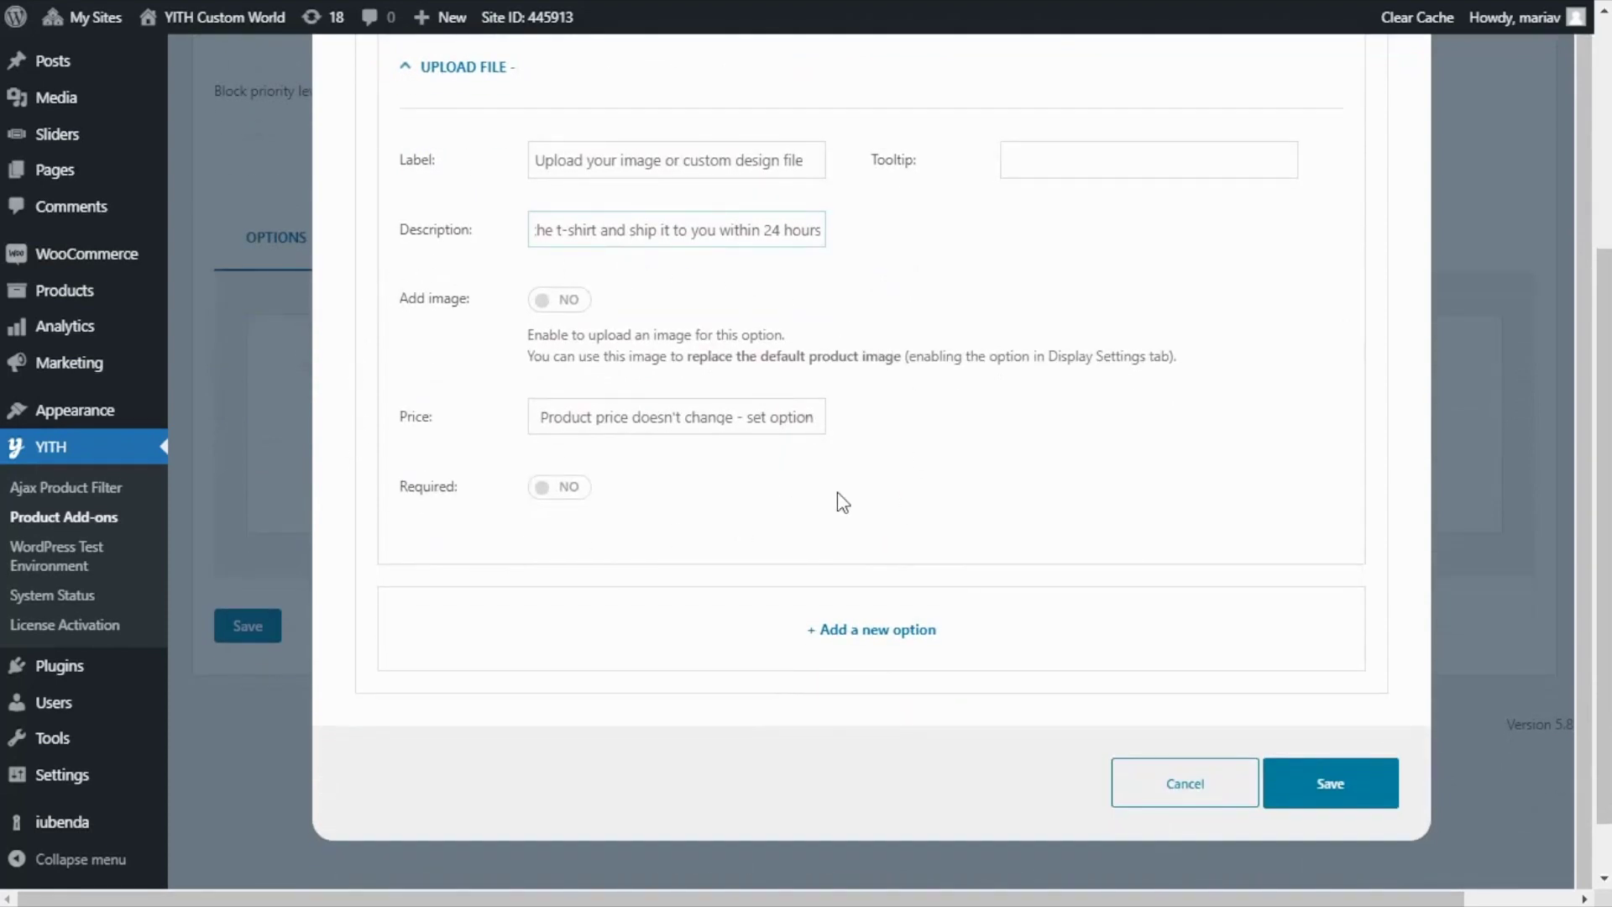
Step: Save the upload option and set the block's rules to specific products and categories
left_click(1369, 789)
scroll(1187, 627, "down", 3)
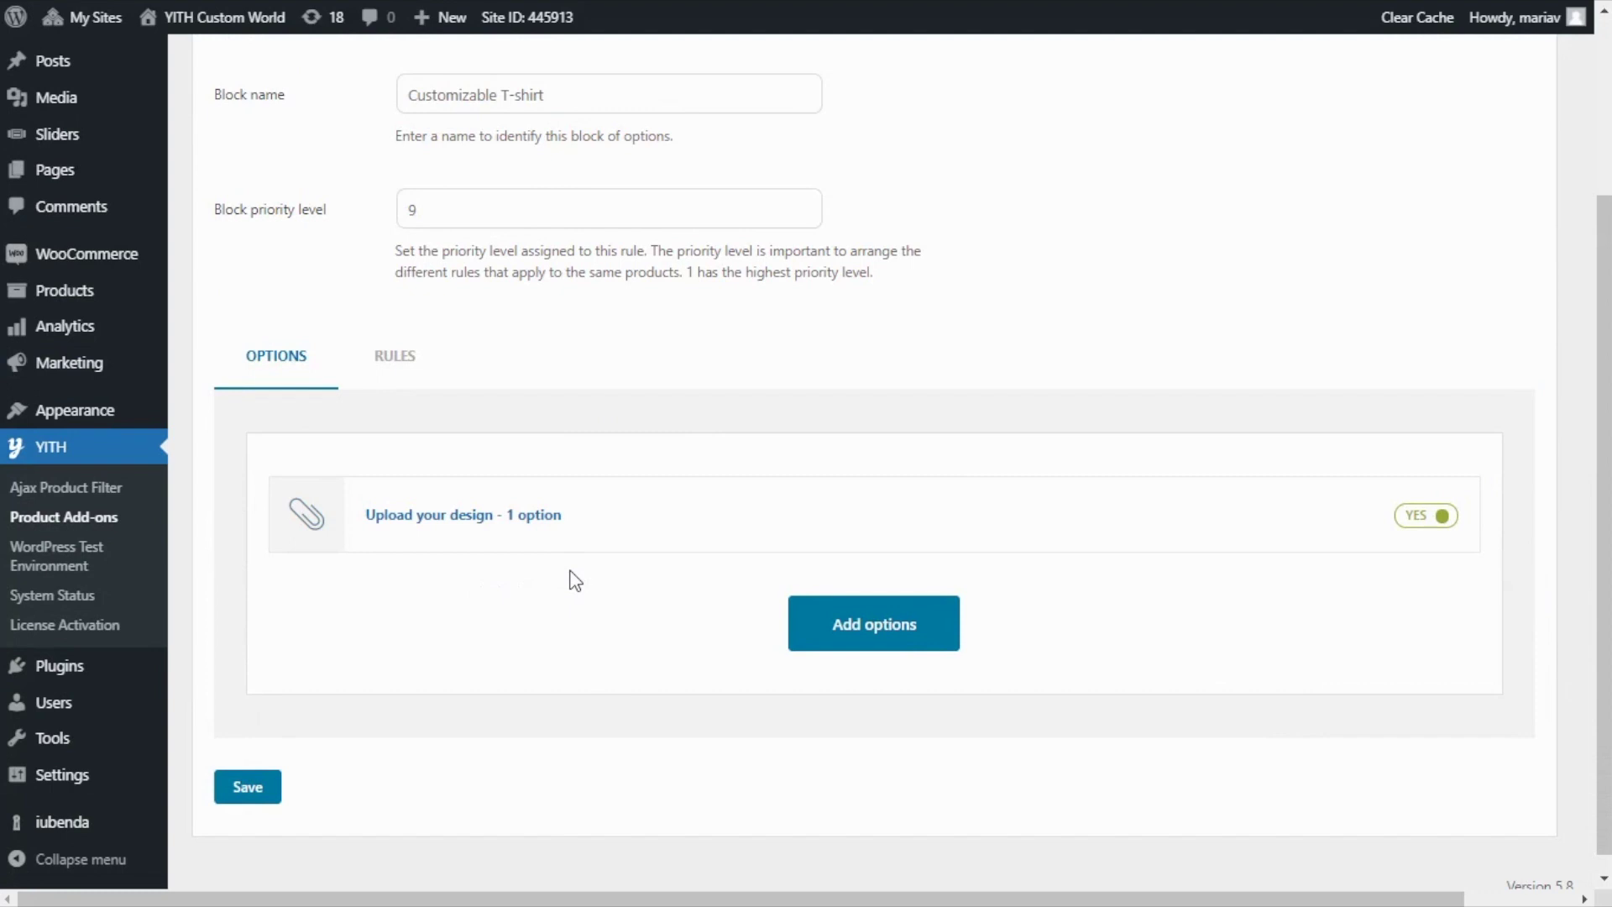
left_click(405, 382)
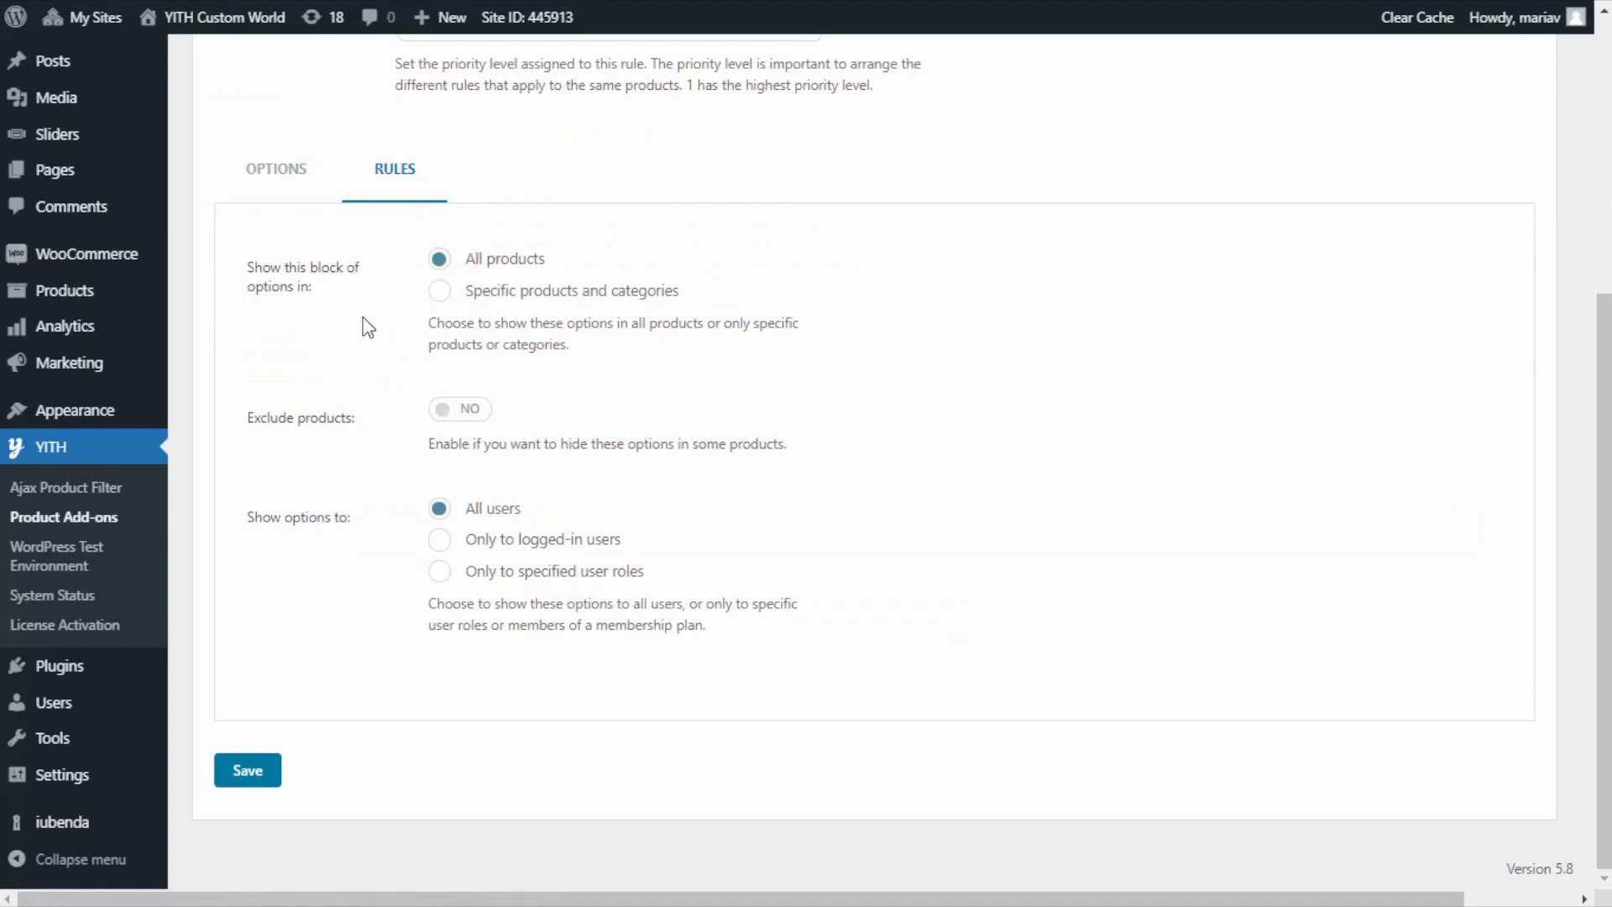
left_click(440, 291)
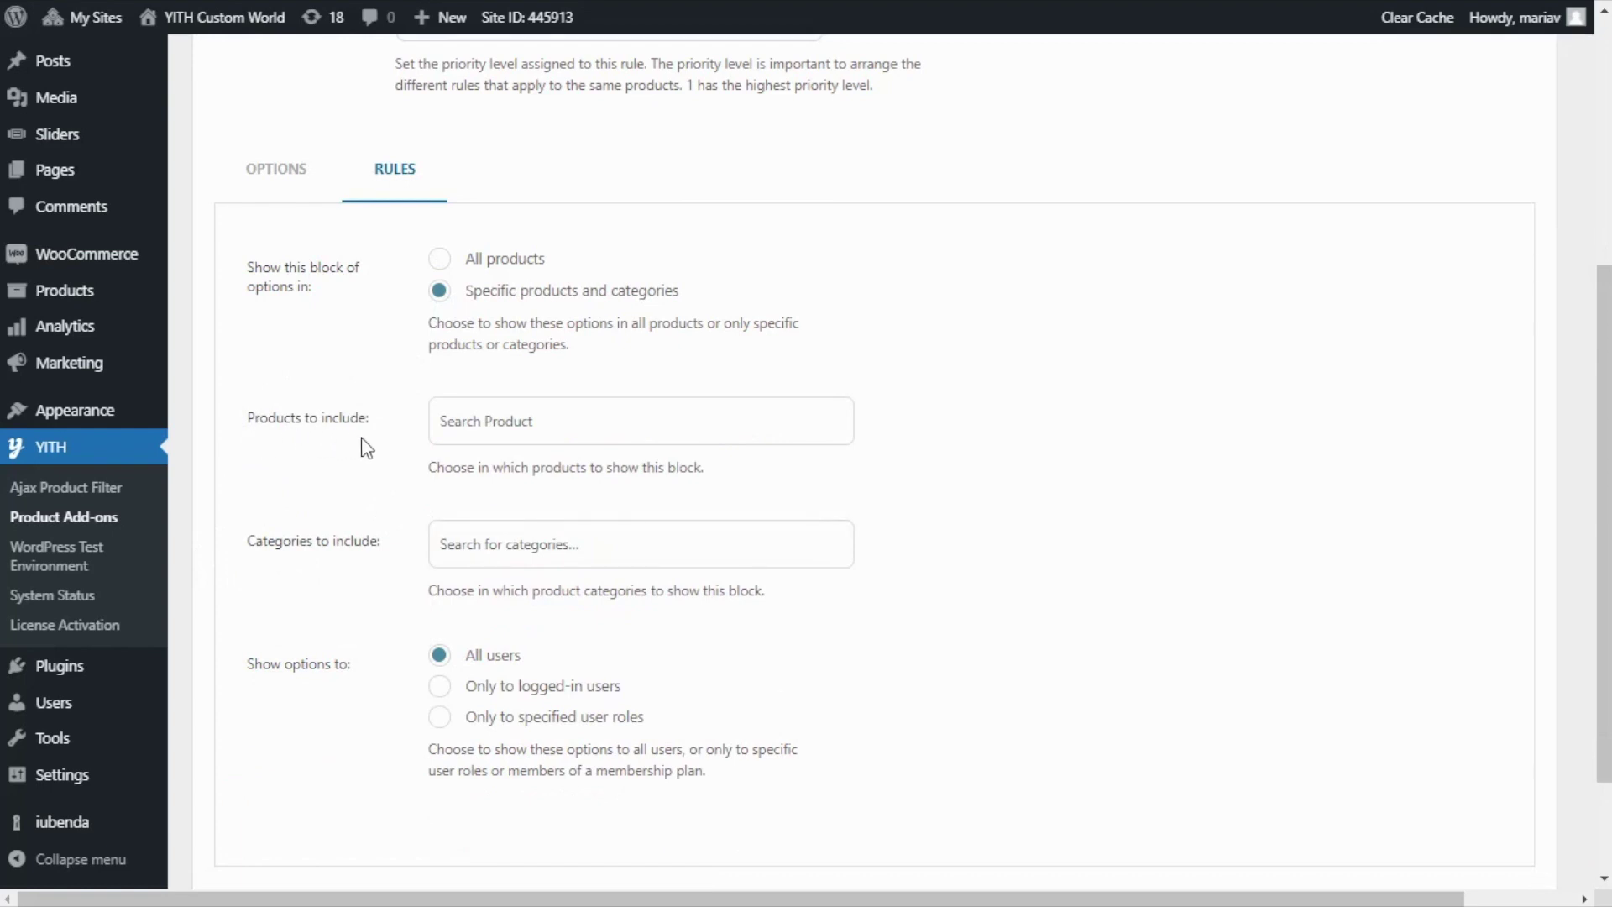
Step: Restrict the block to the Custom design T-shirt product and save it
left_click(460, 422)
type("custom")
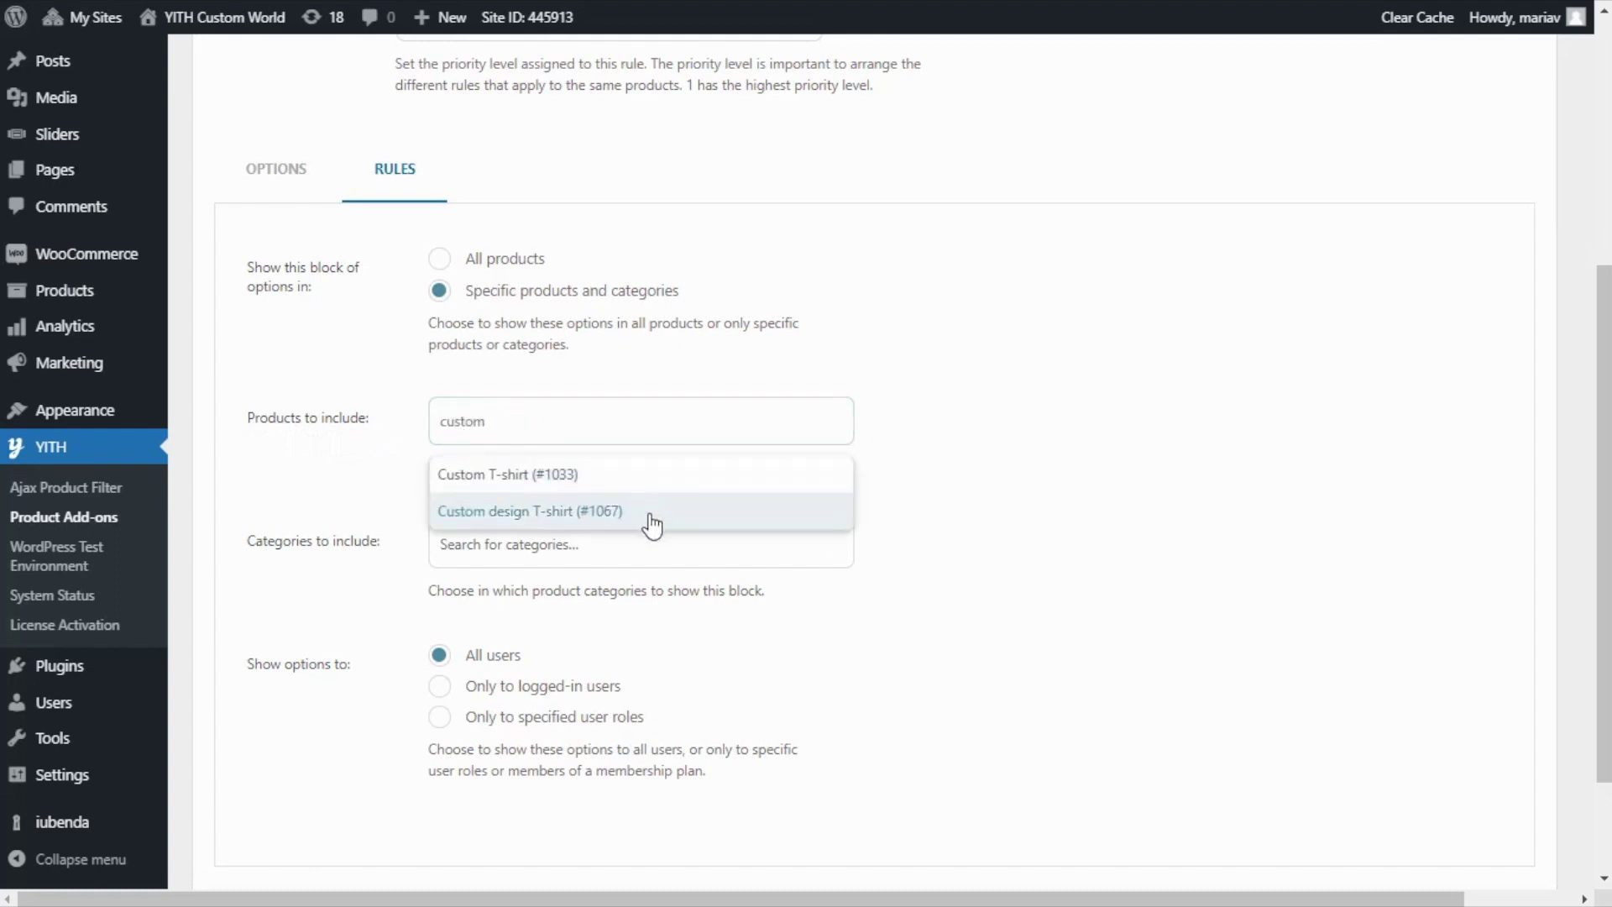
left_click(651, 514)
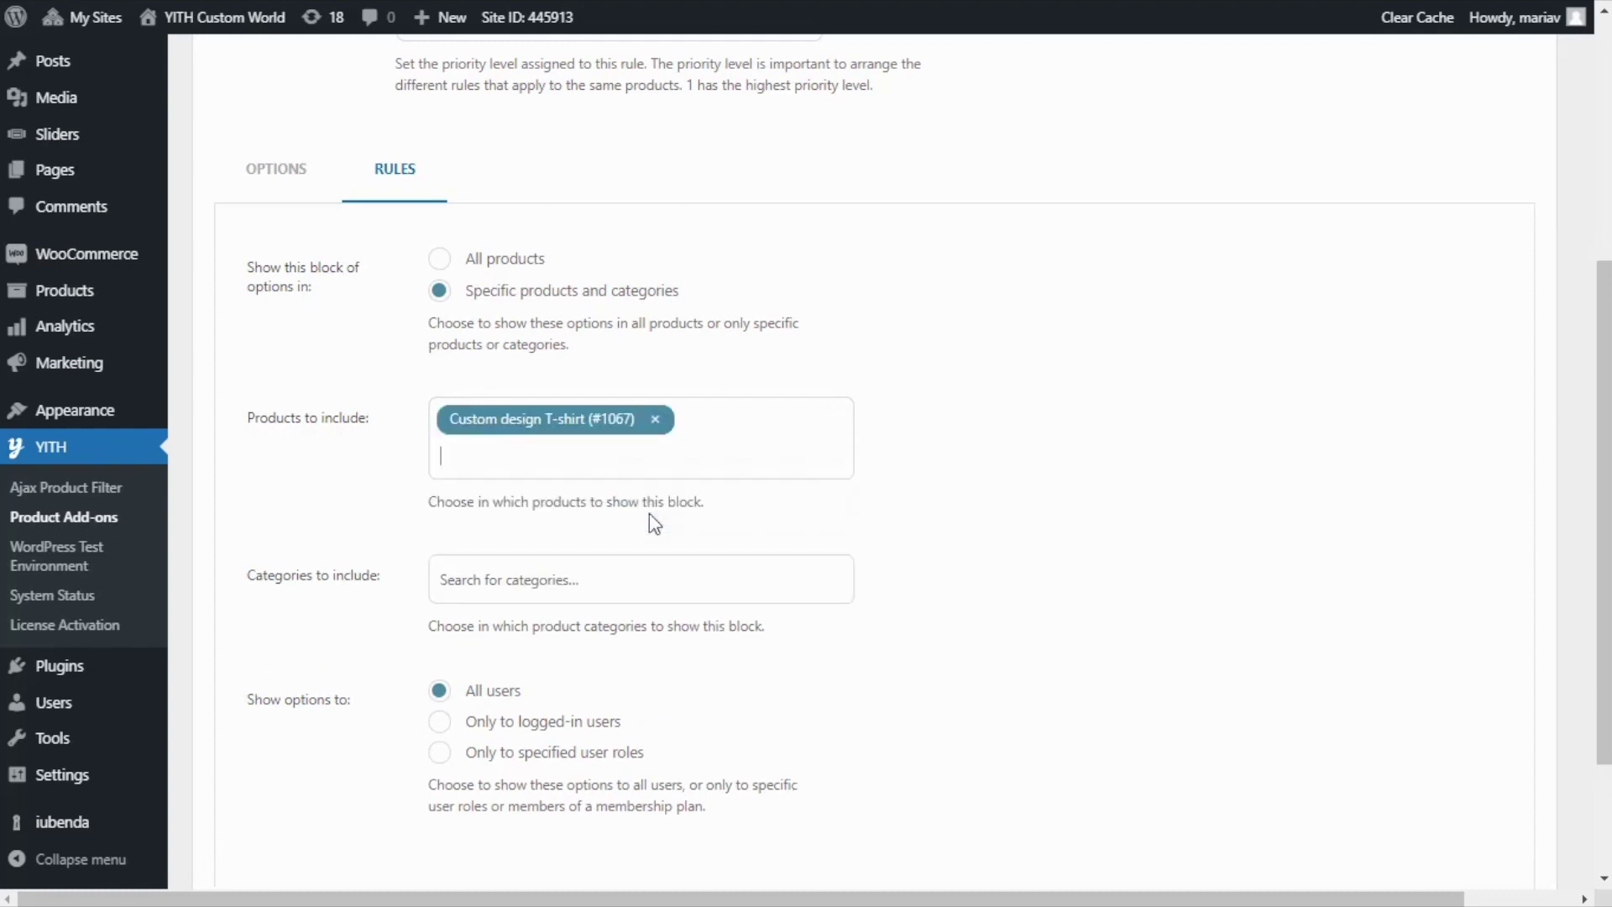
scroll(649, 514, "down", 2)
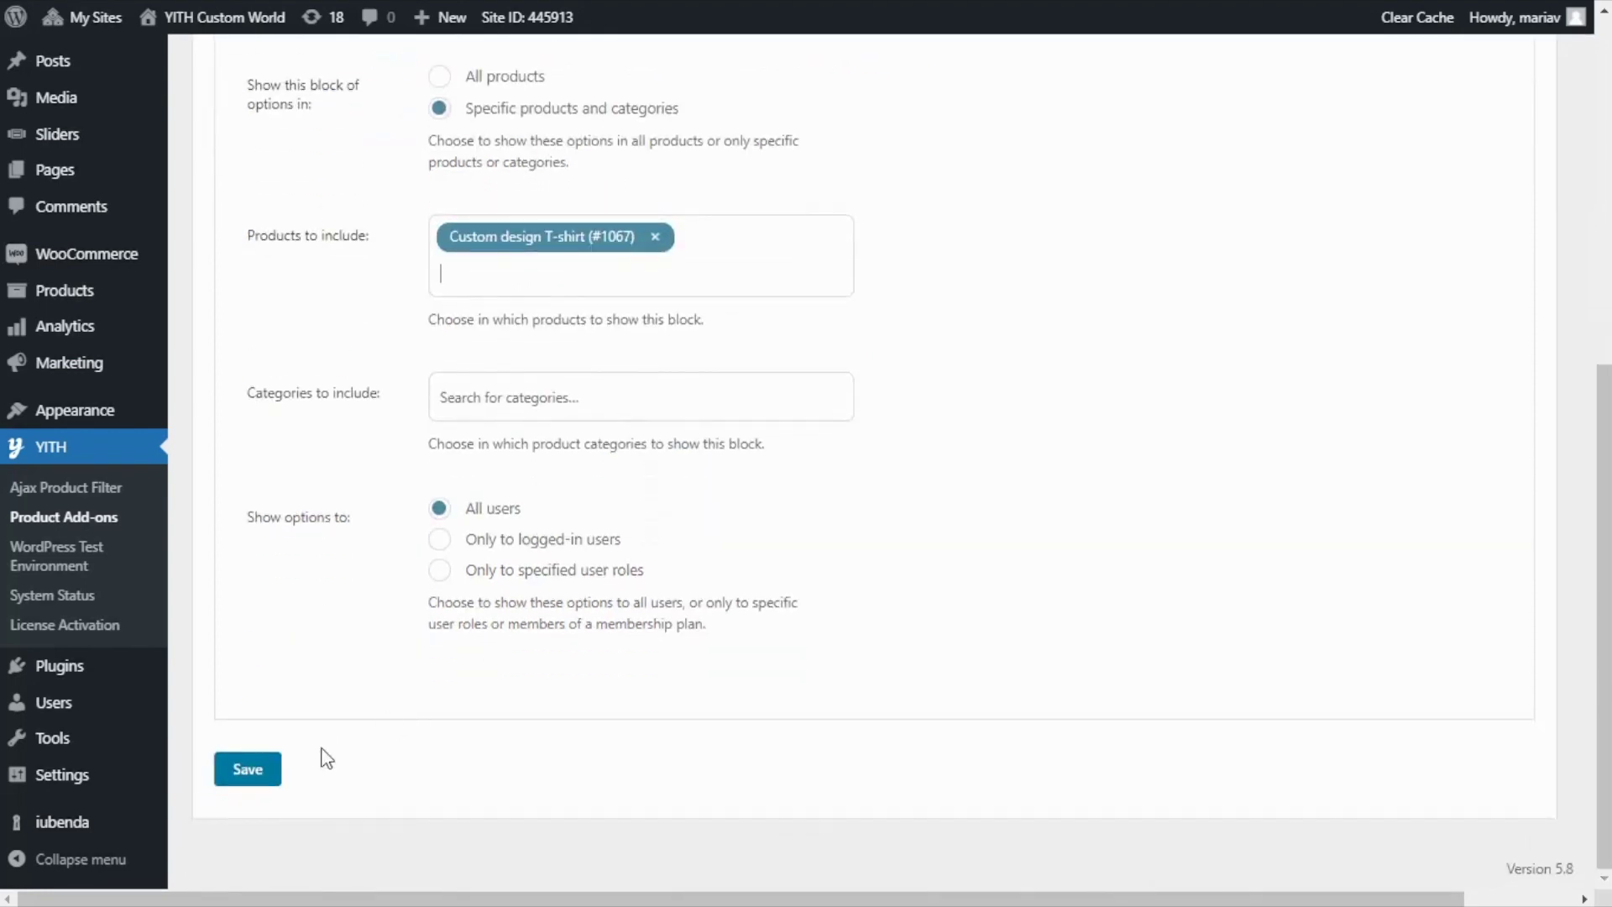
left_click(248, 769)
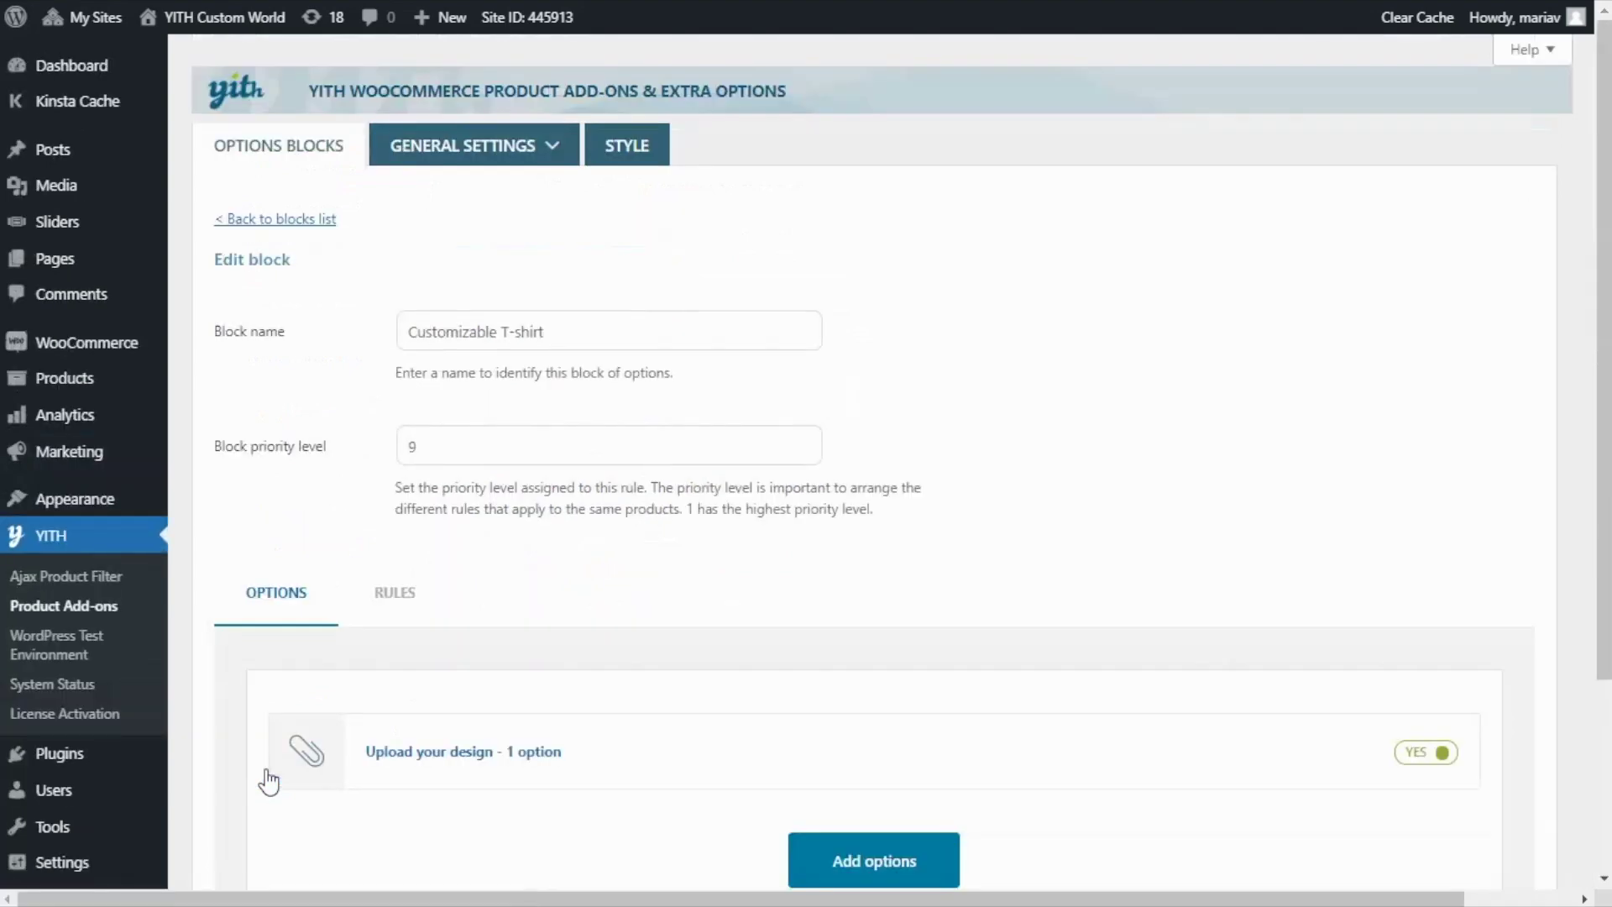
scroll(264, 769, "down", 3)
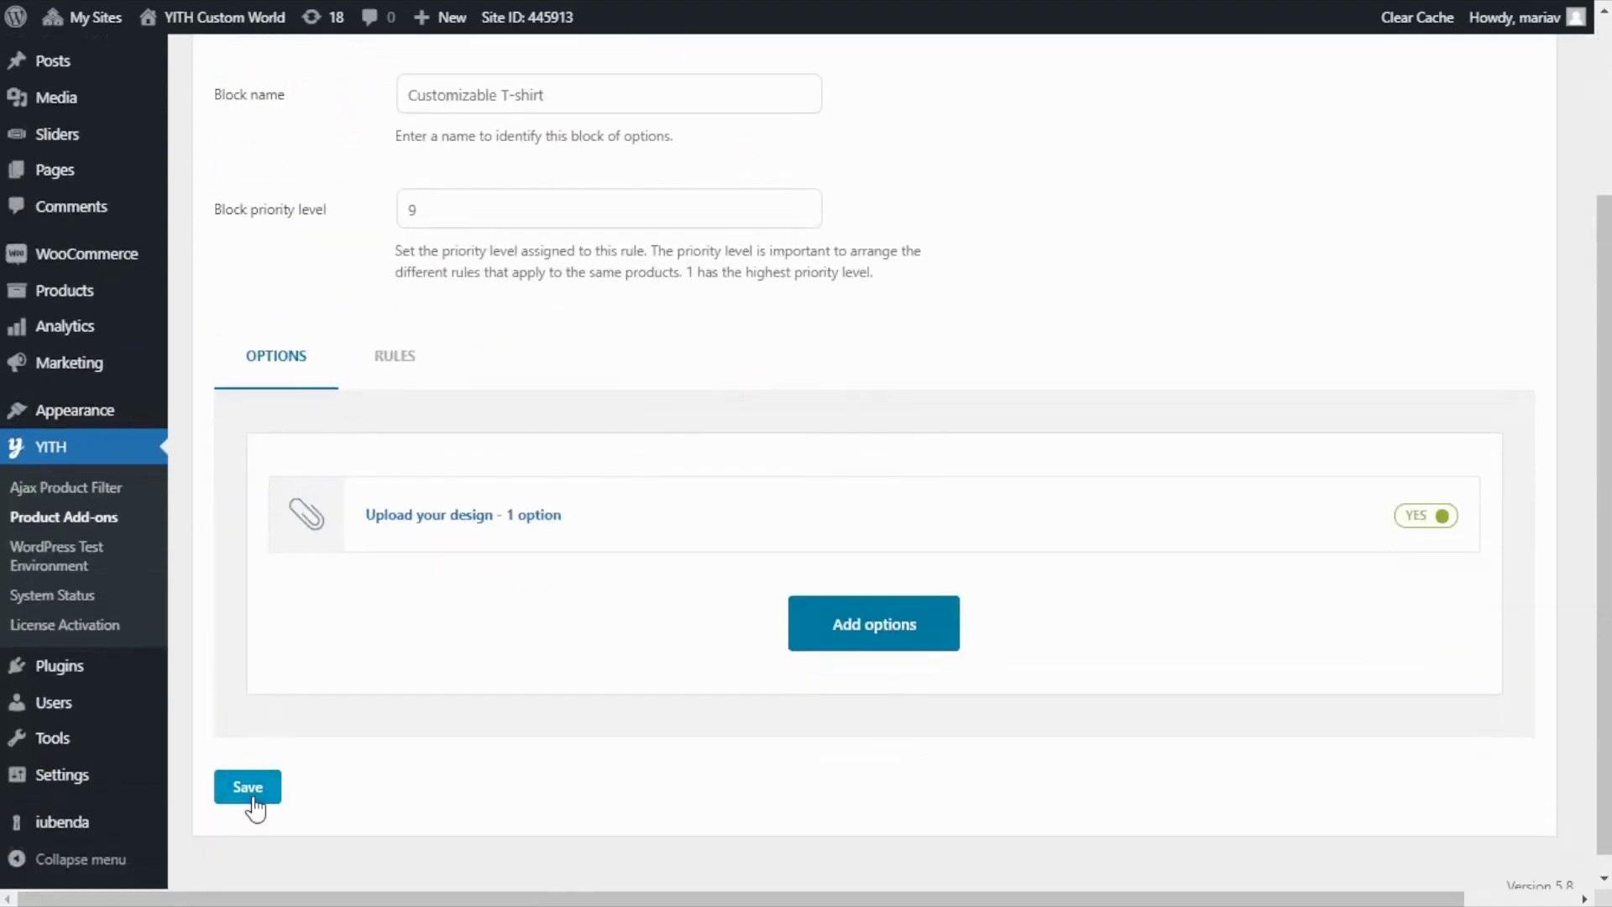
left_click(252, 802)
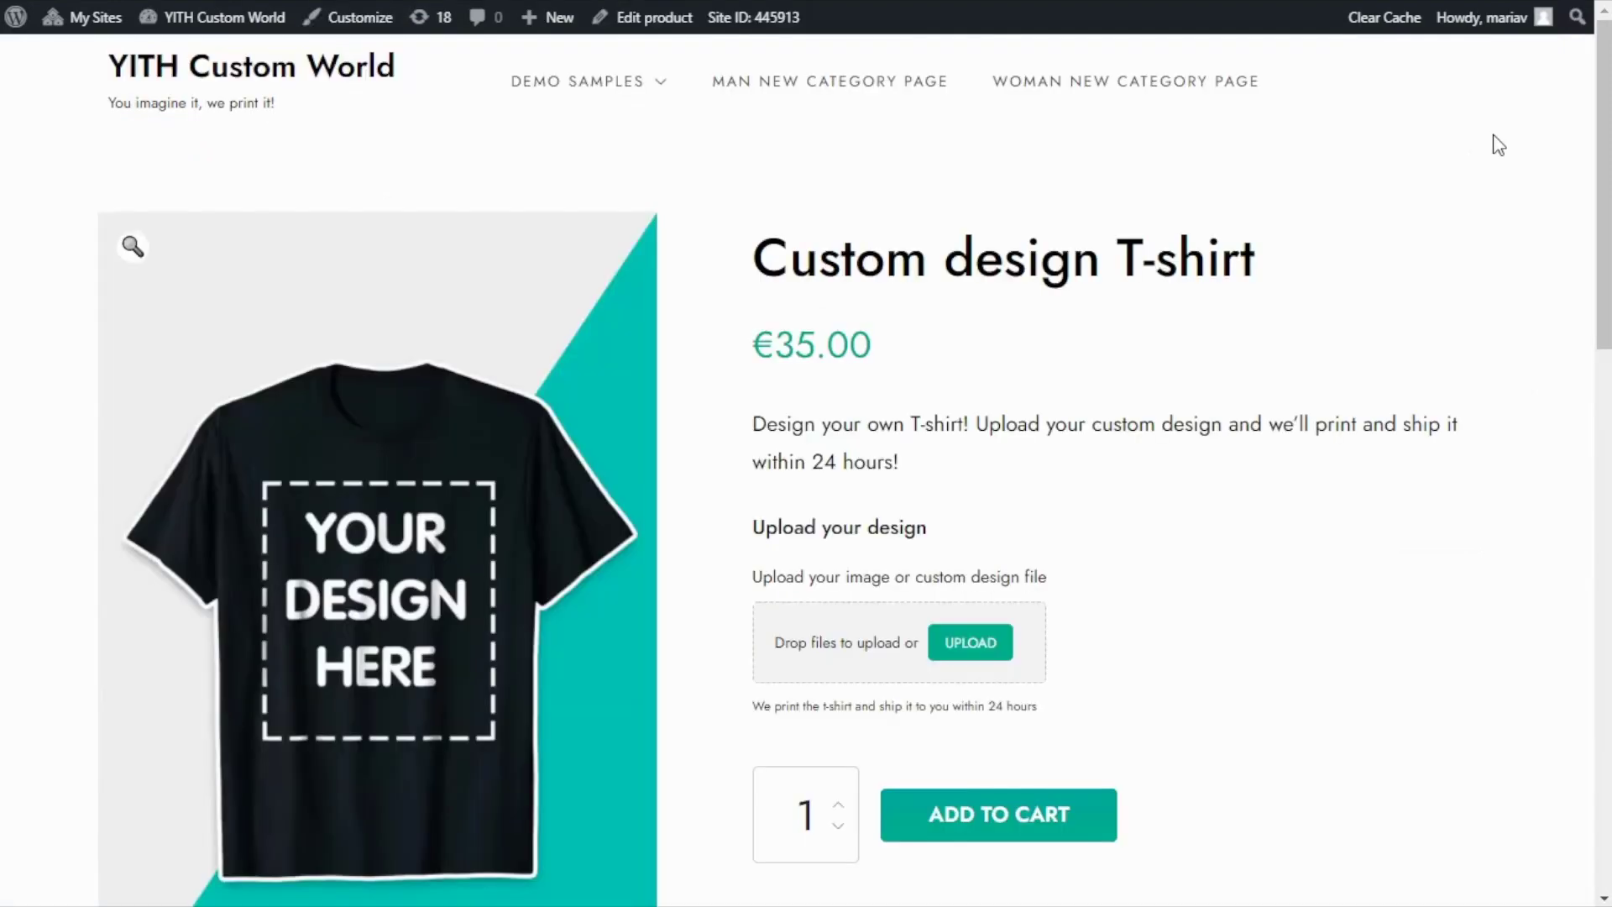
scroll(1499, 145, "down", 2)
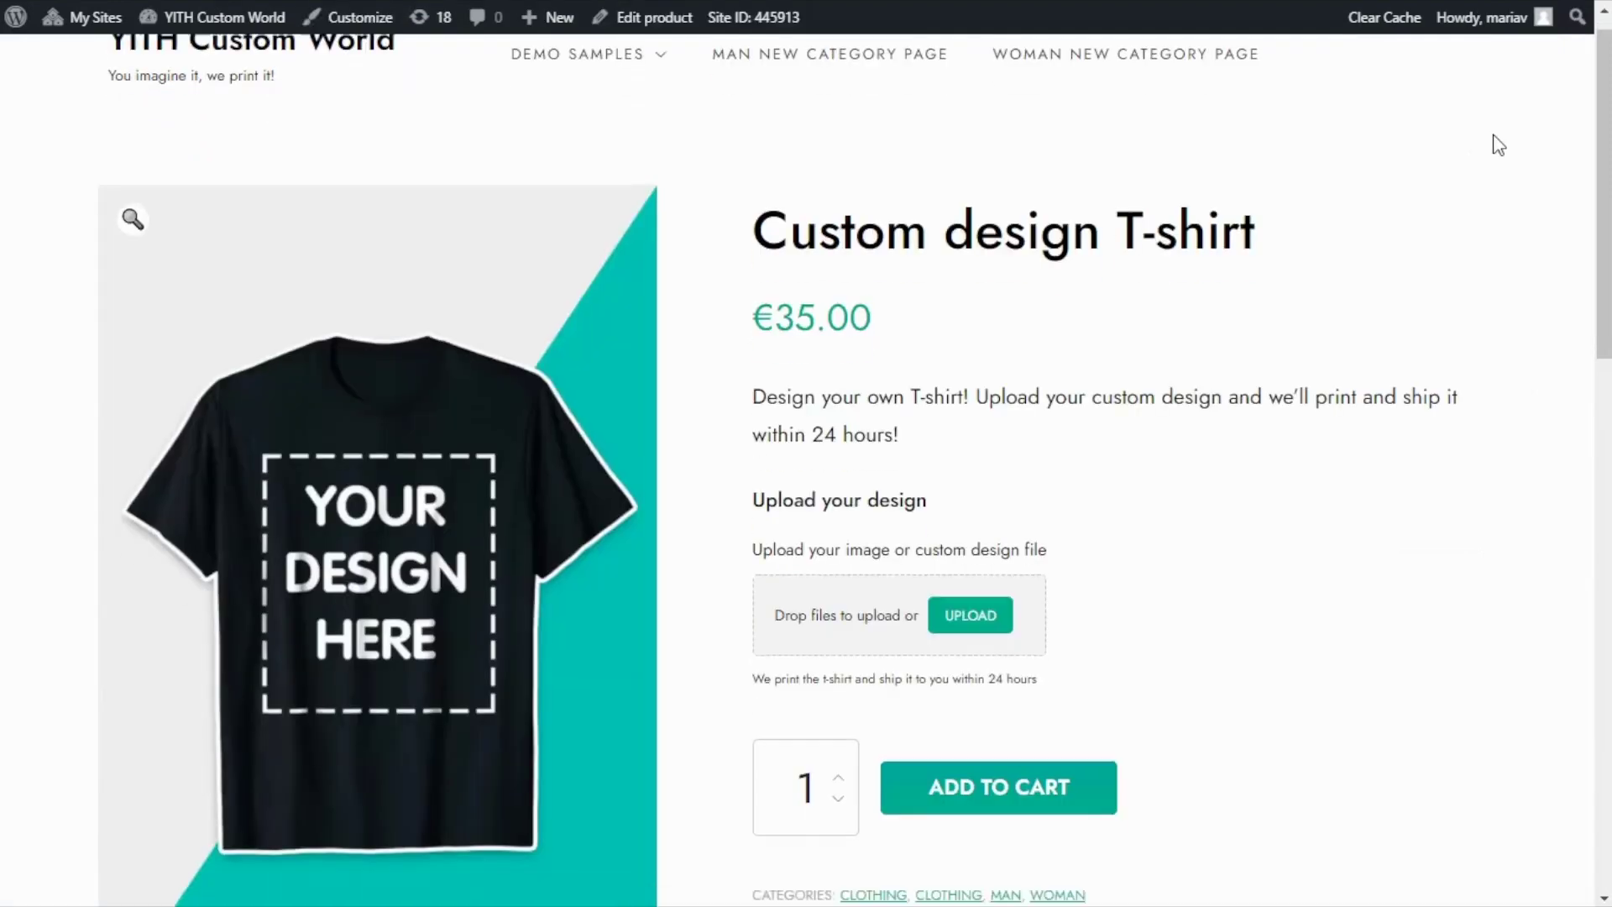
scroll(1430, 428, "down", 2)
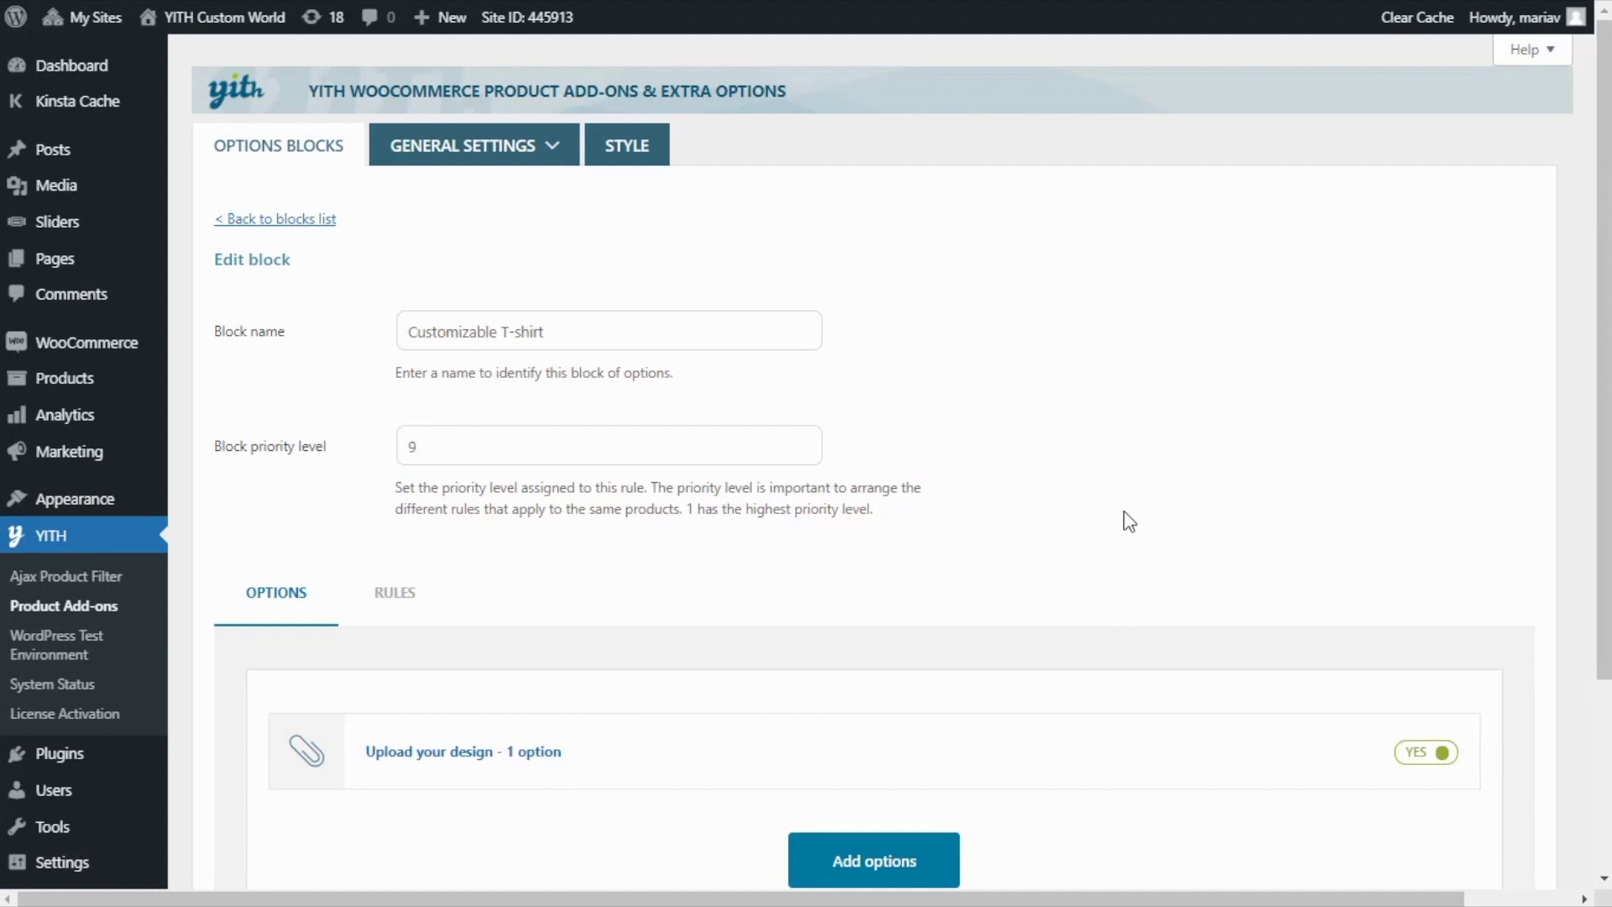
Step: In General Options' upload settings, set the link to show to Textual 'browse'
mouse_move(551, 155)
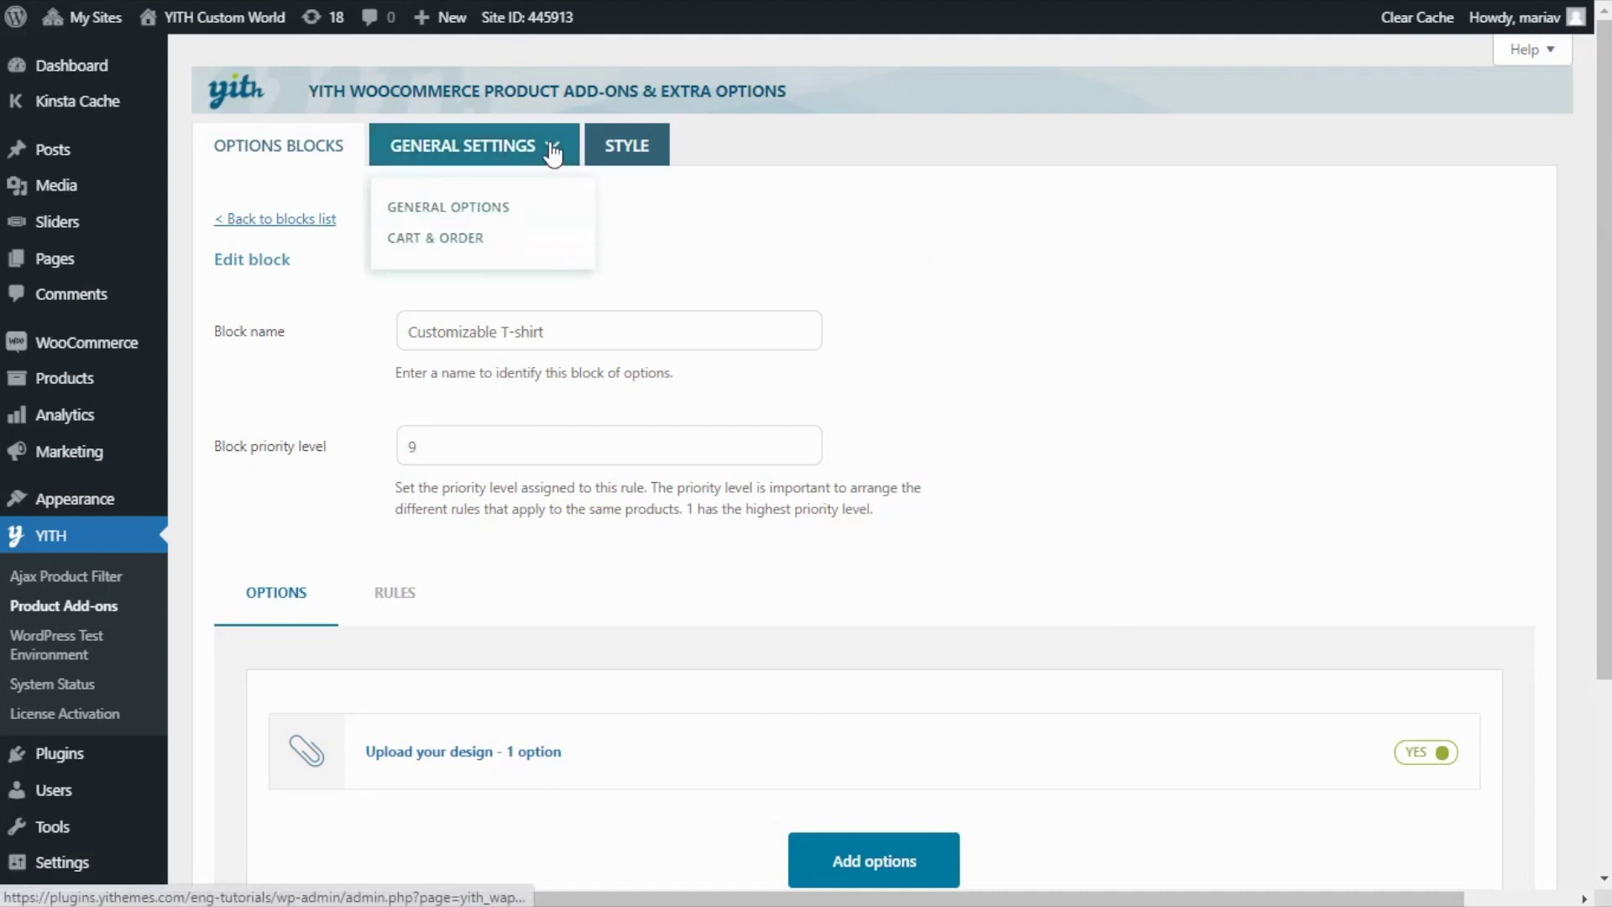
left_click(502, 214)
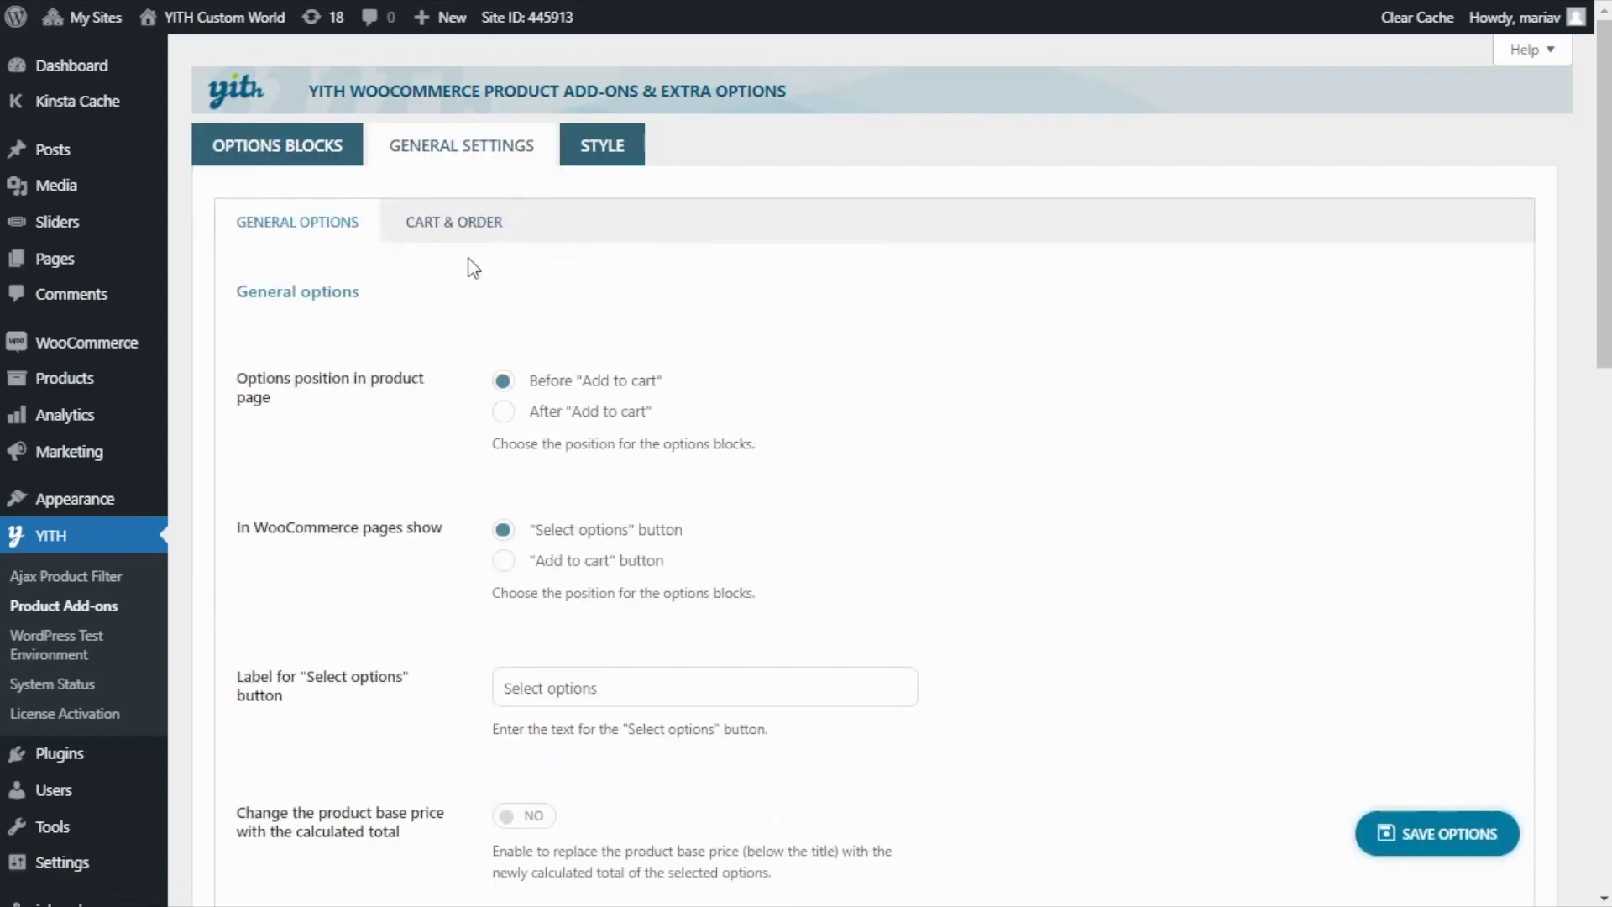
scroll(473, 267, "down", 10)
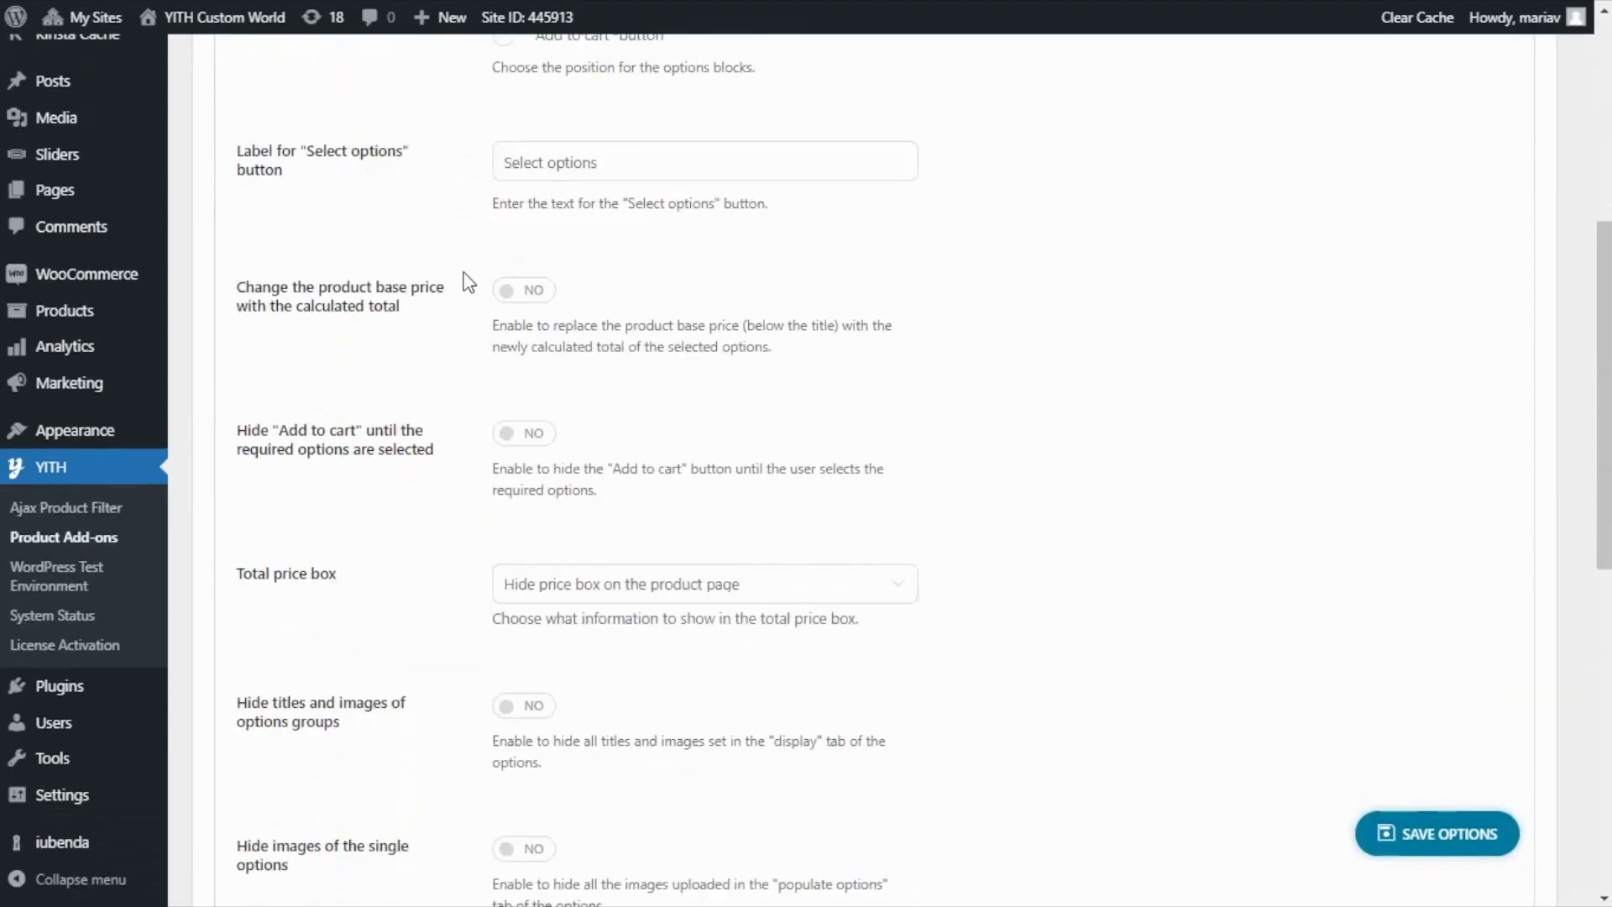
scroll(460, 290, "down", 6)
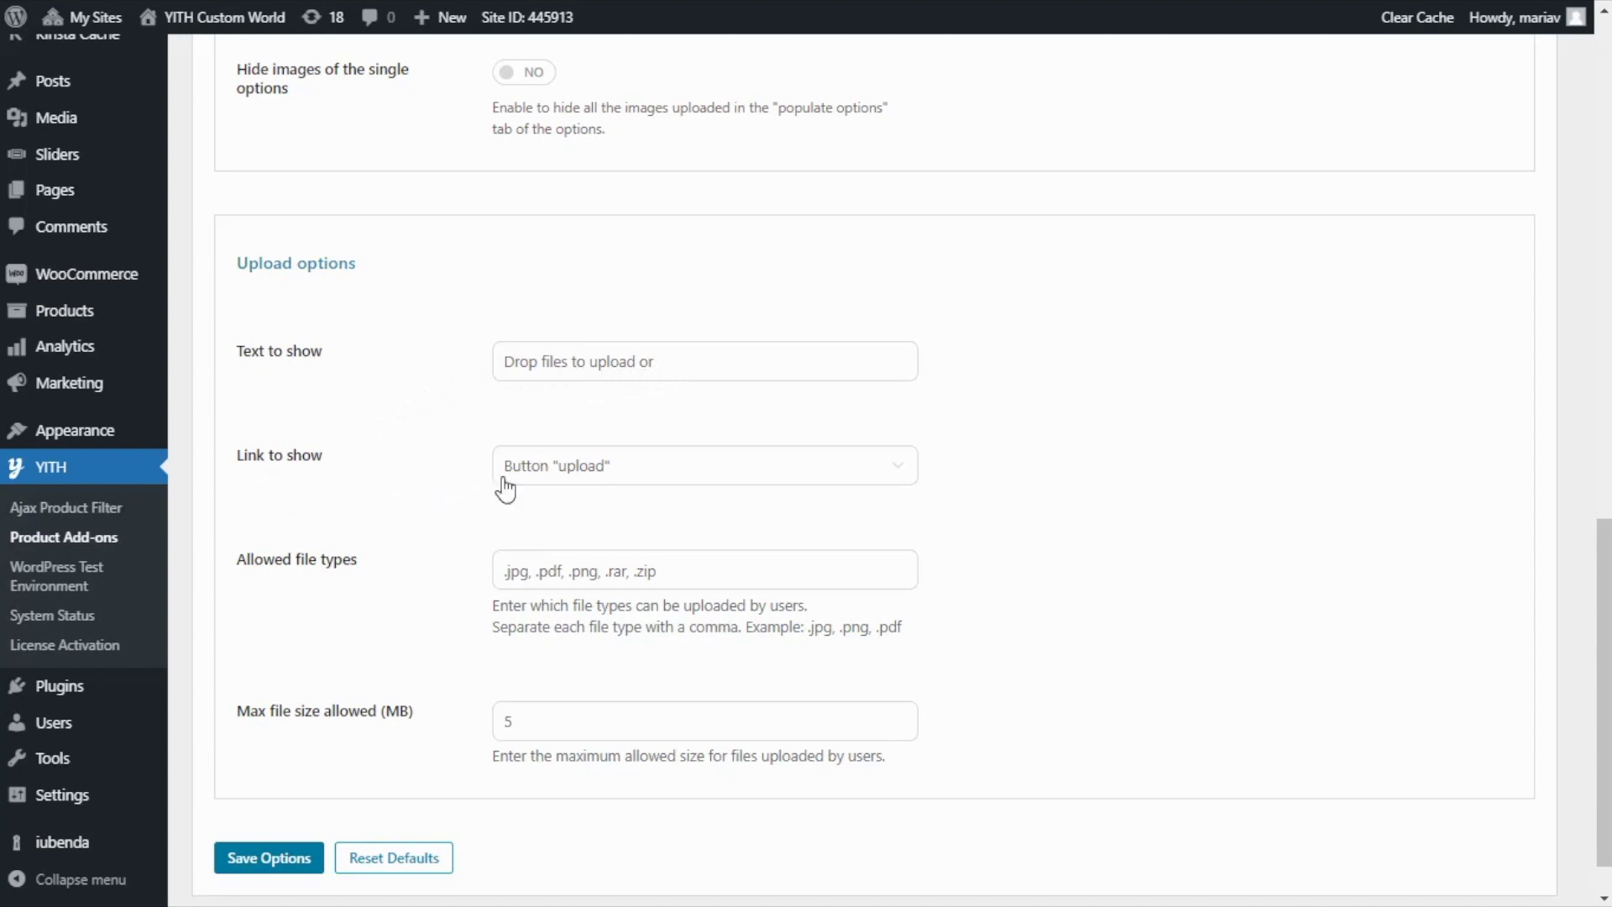
left_click(734, 487)
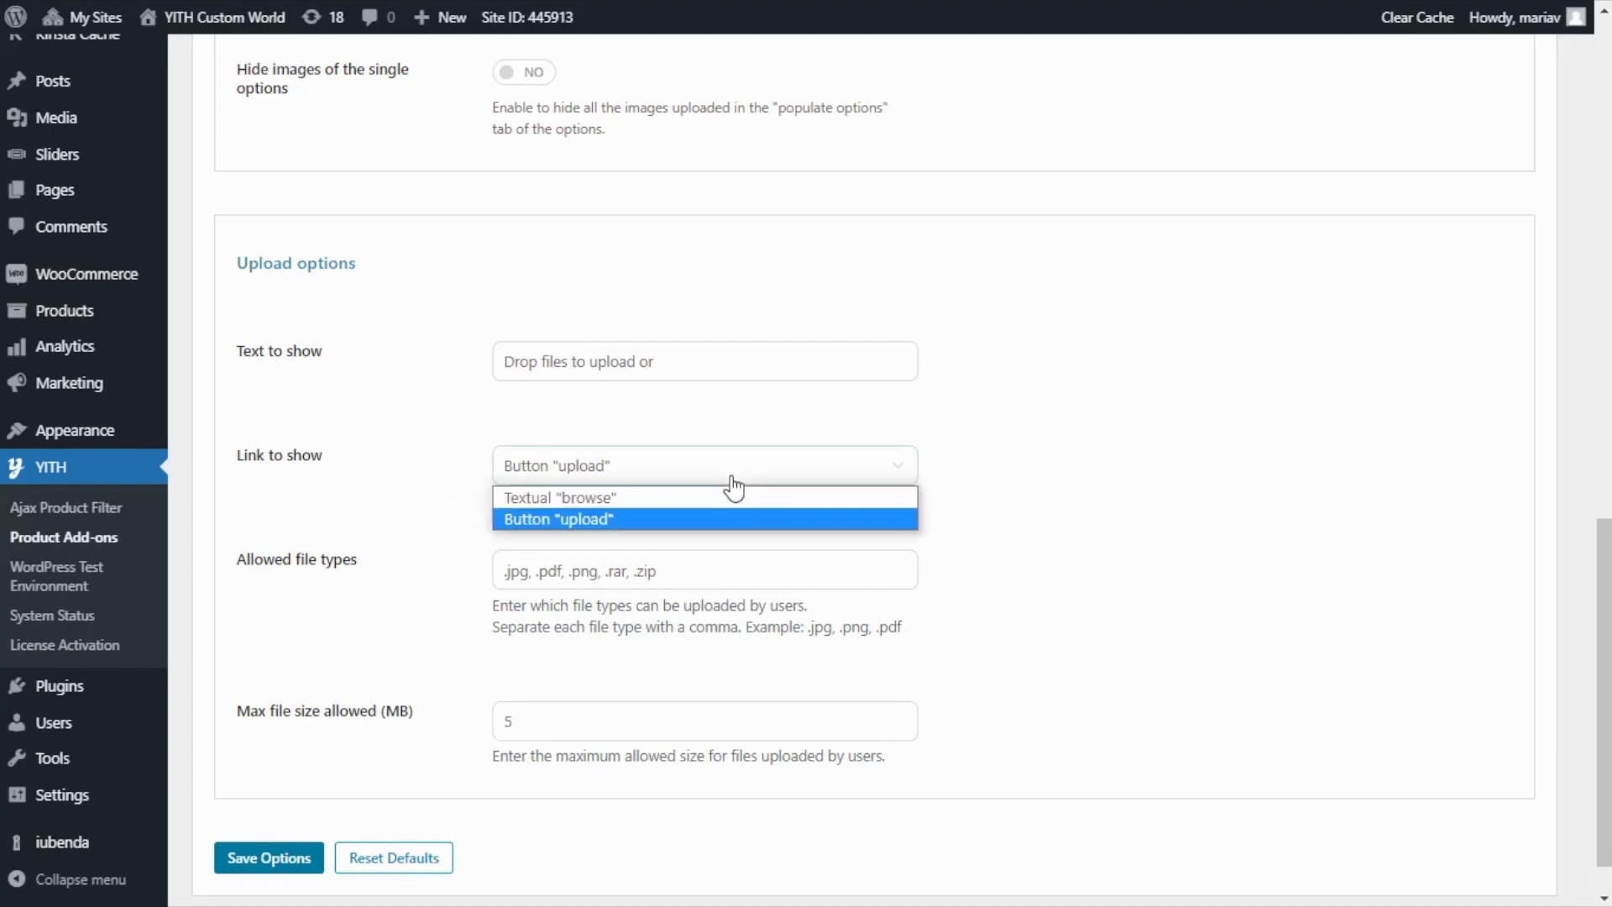
left_click(646, 500)
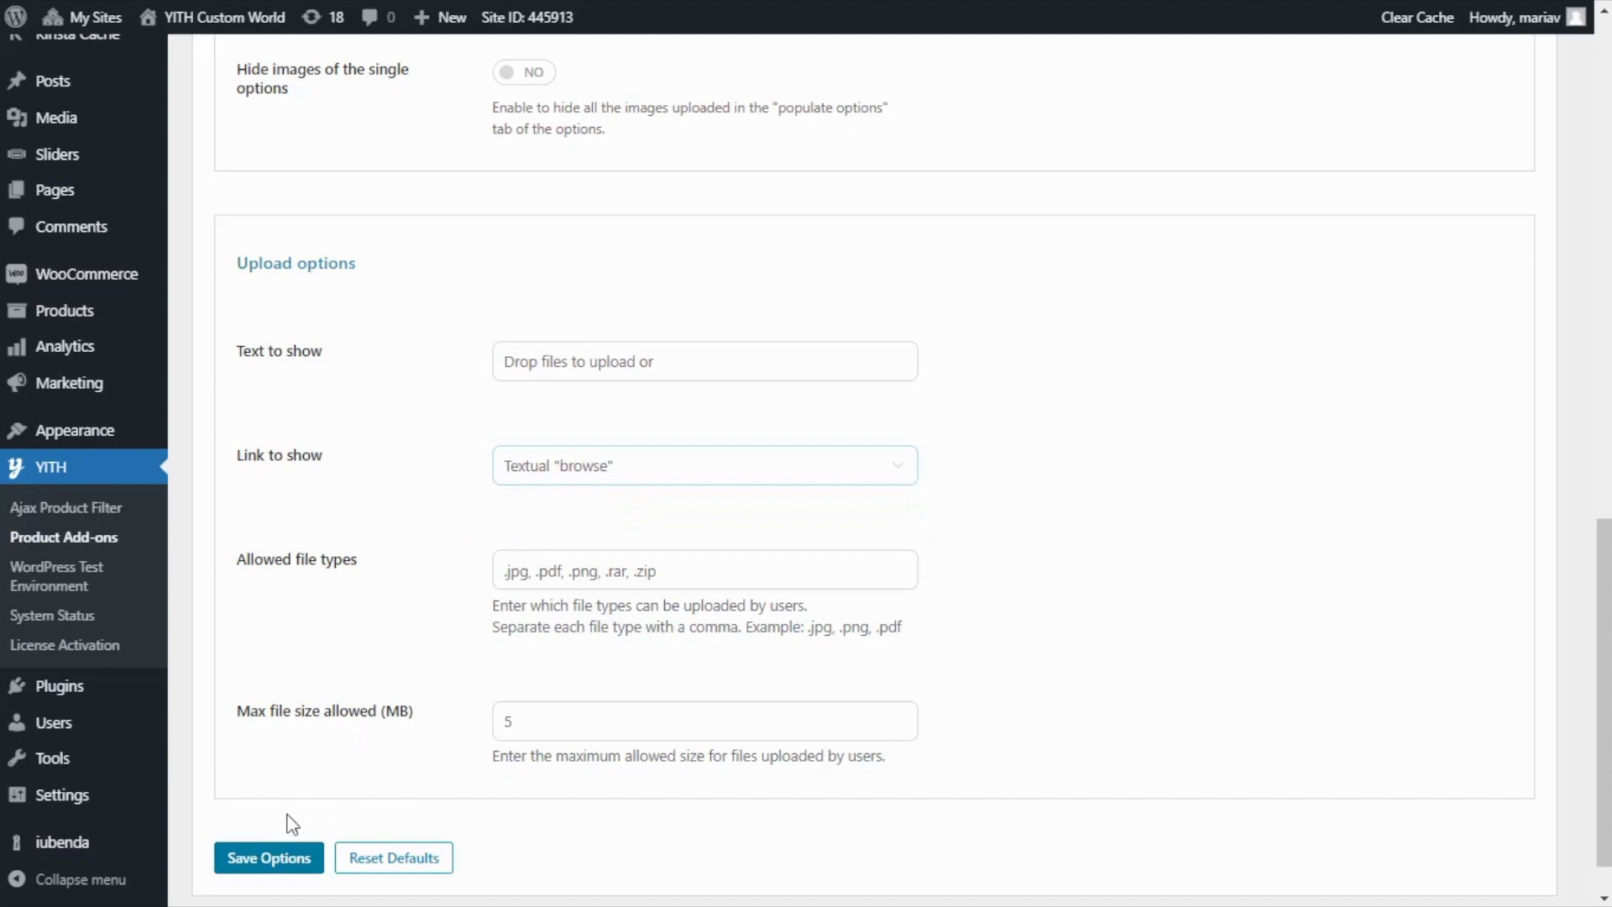
Step: Save the general options so the product's upload field shows a 'browse' link
left_click(270, 859)
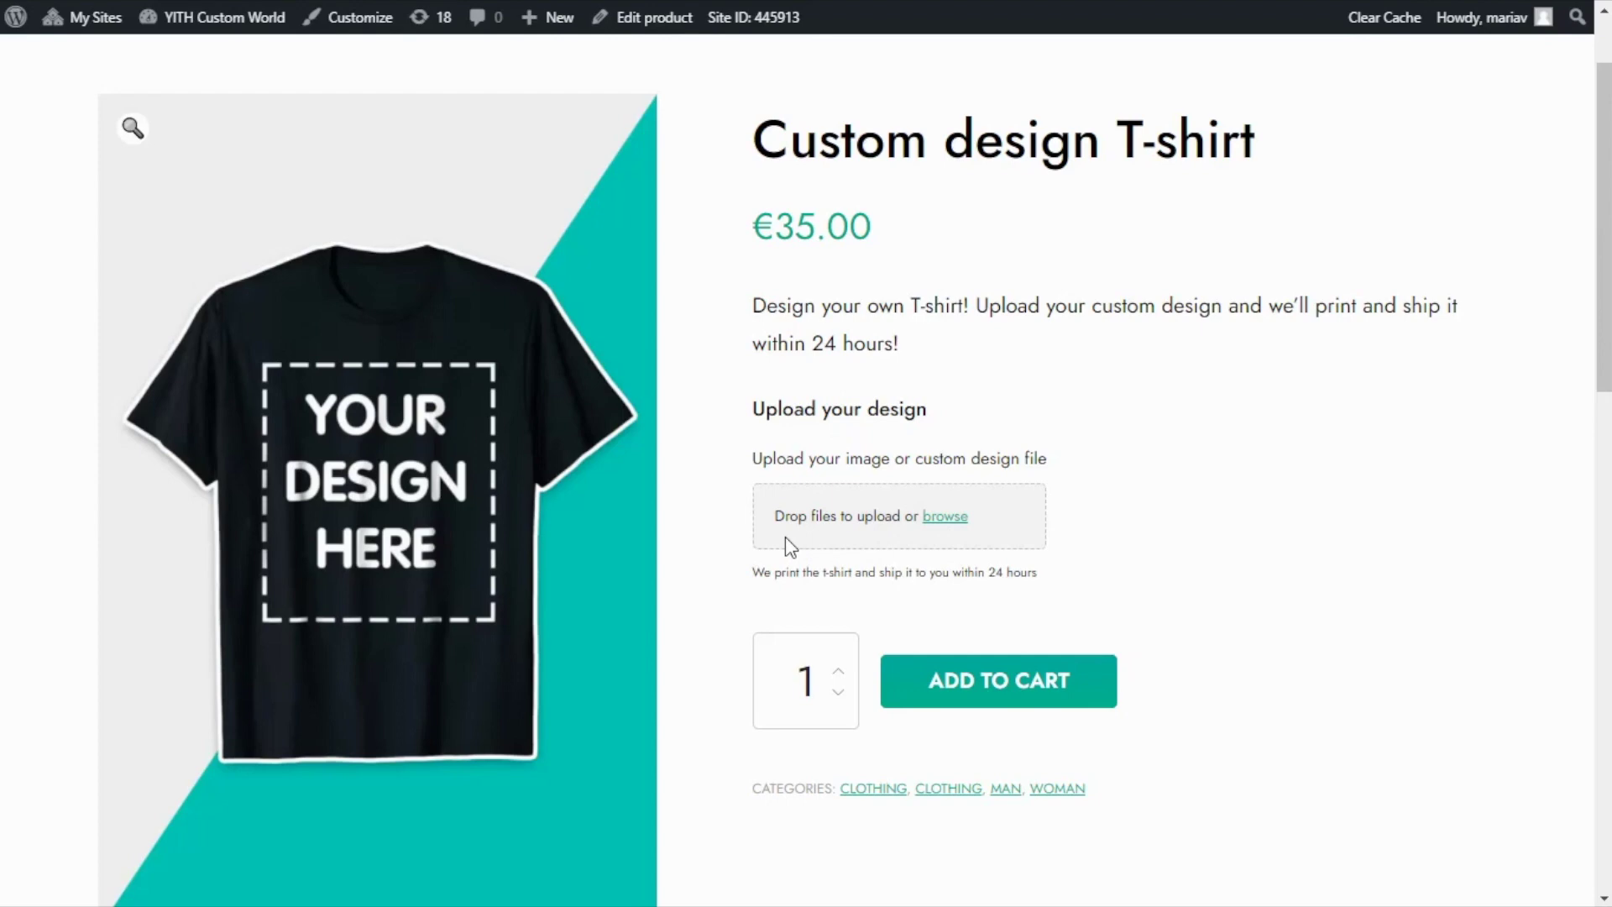
Step: Drop YITH-LOGO.jpg from File Explorer into the upload area and add the T-shirt to the cart
key("super+e")
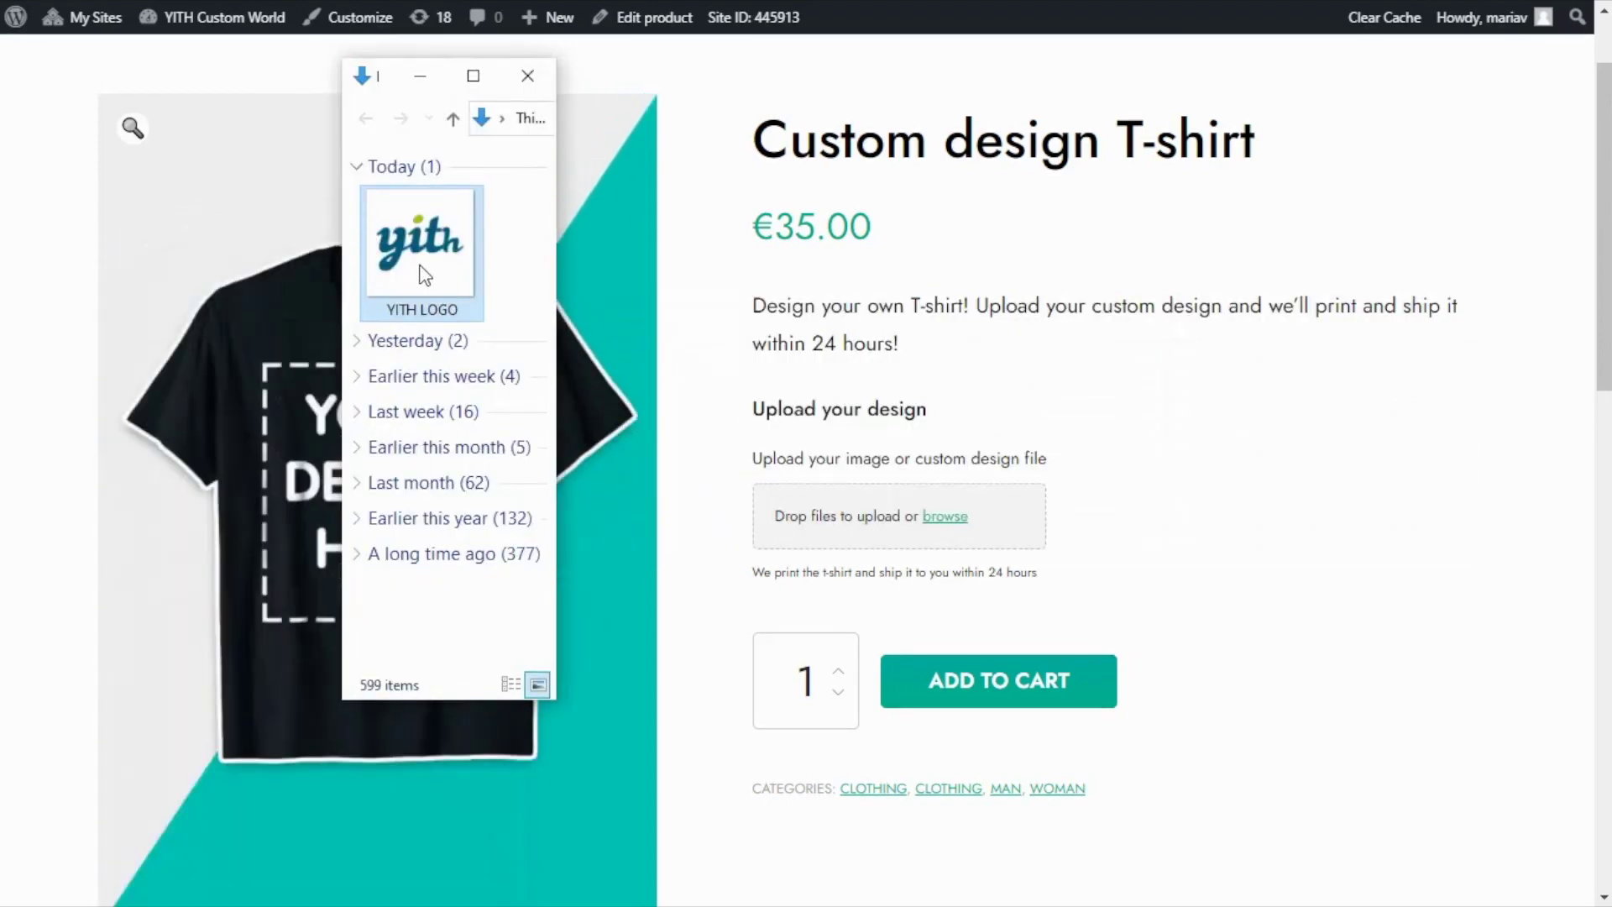
left_click_drag(421, 269, 822, 546)
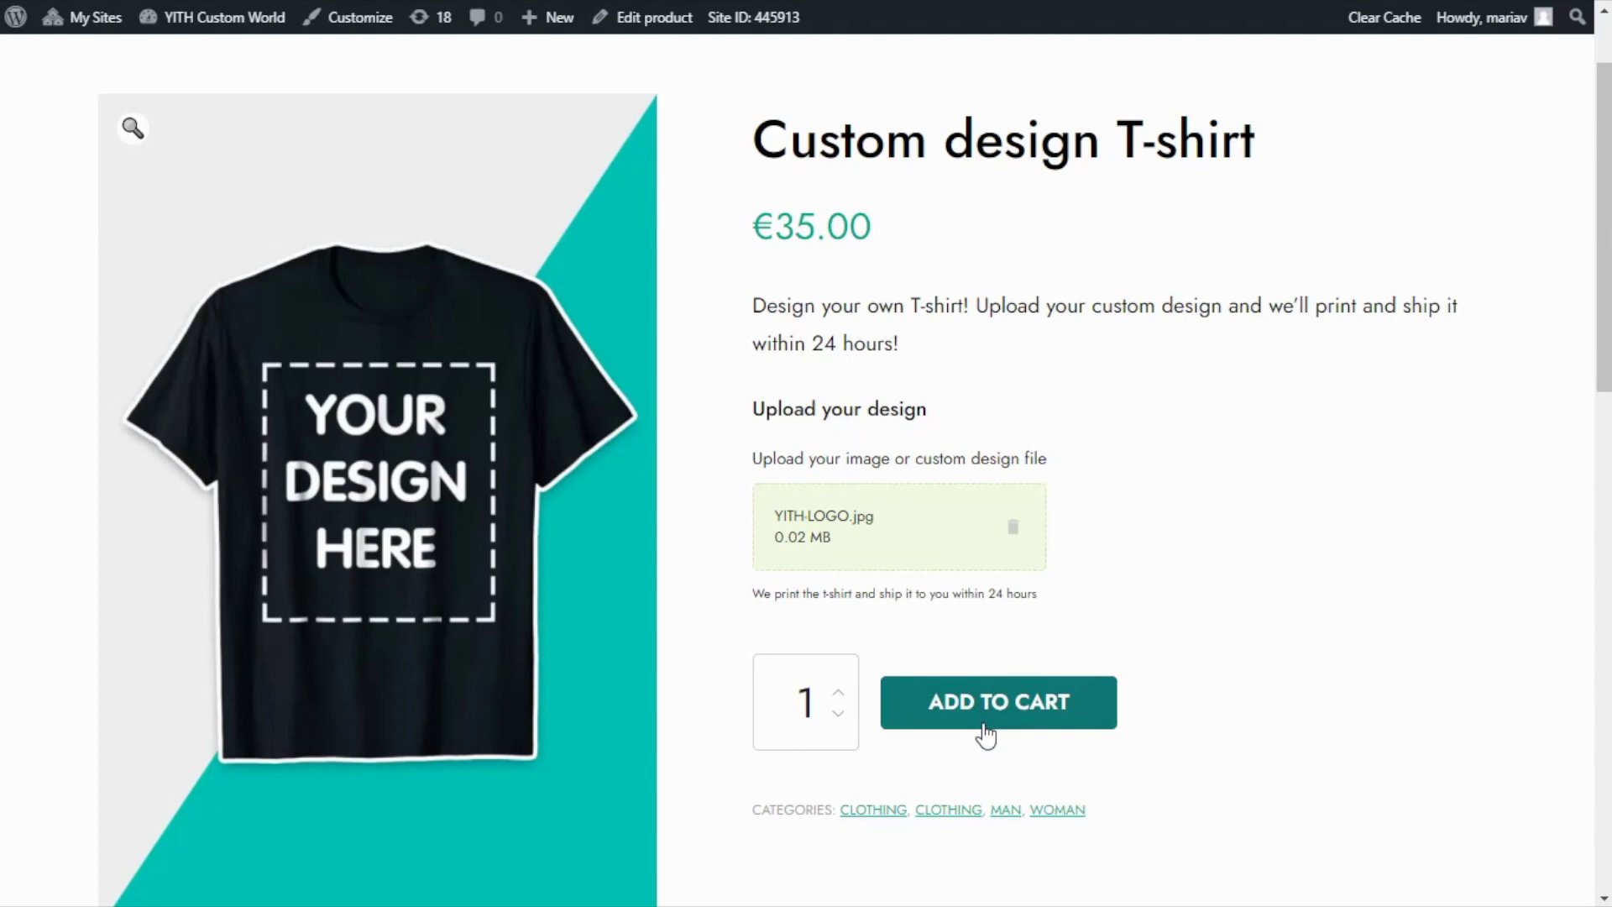
left_click(986, 736)
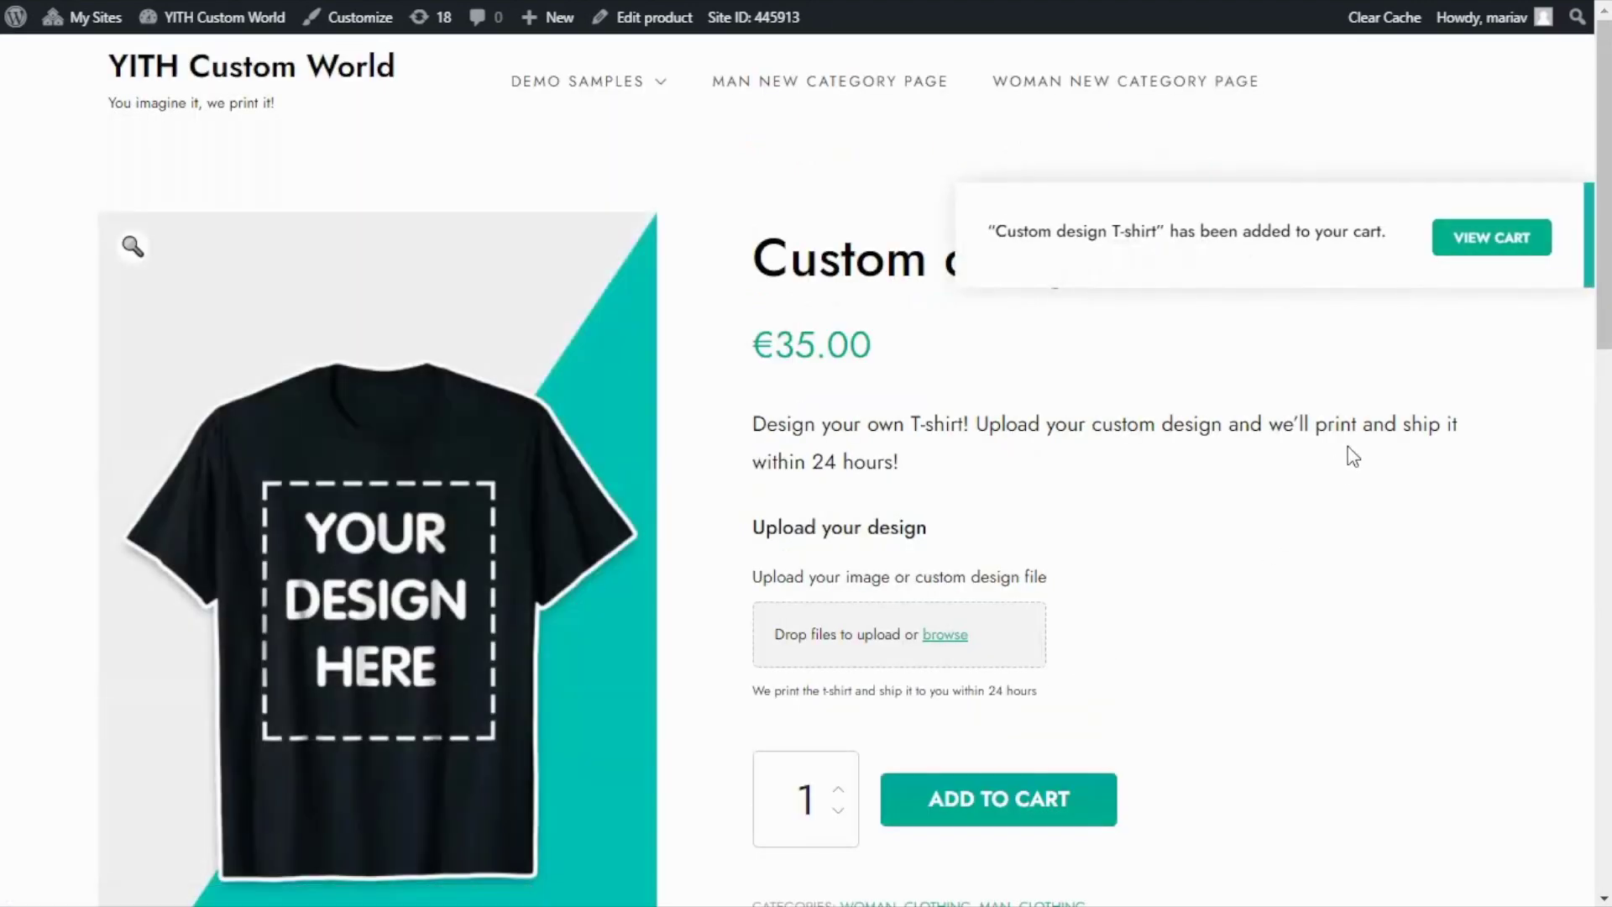
Step: Go through cart and checkout to place the €35.00 T-shirt order with YITH-LOGO.jpg
left_click(1484, 246)
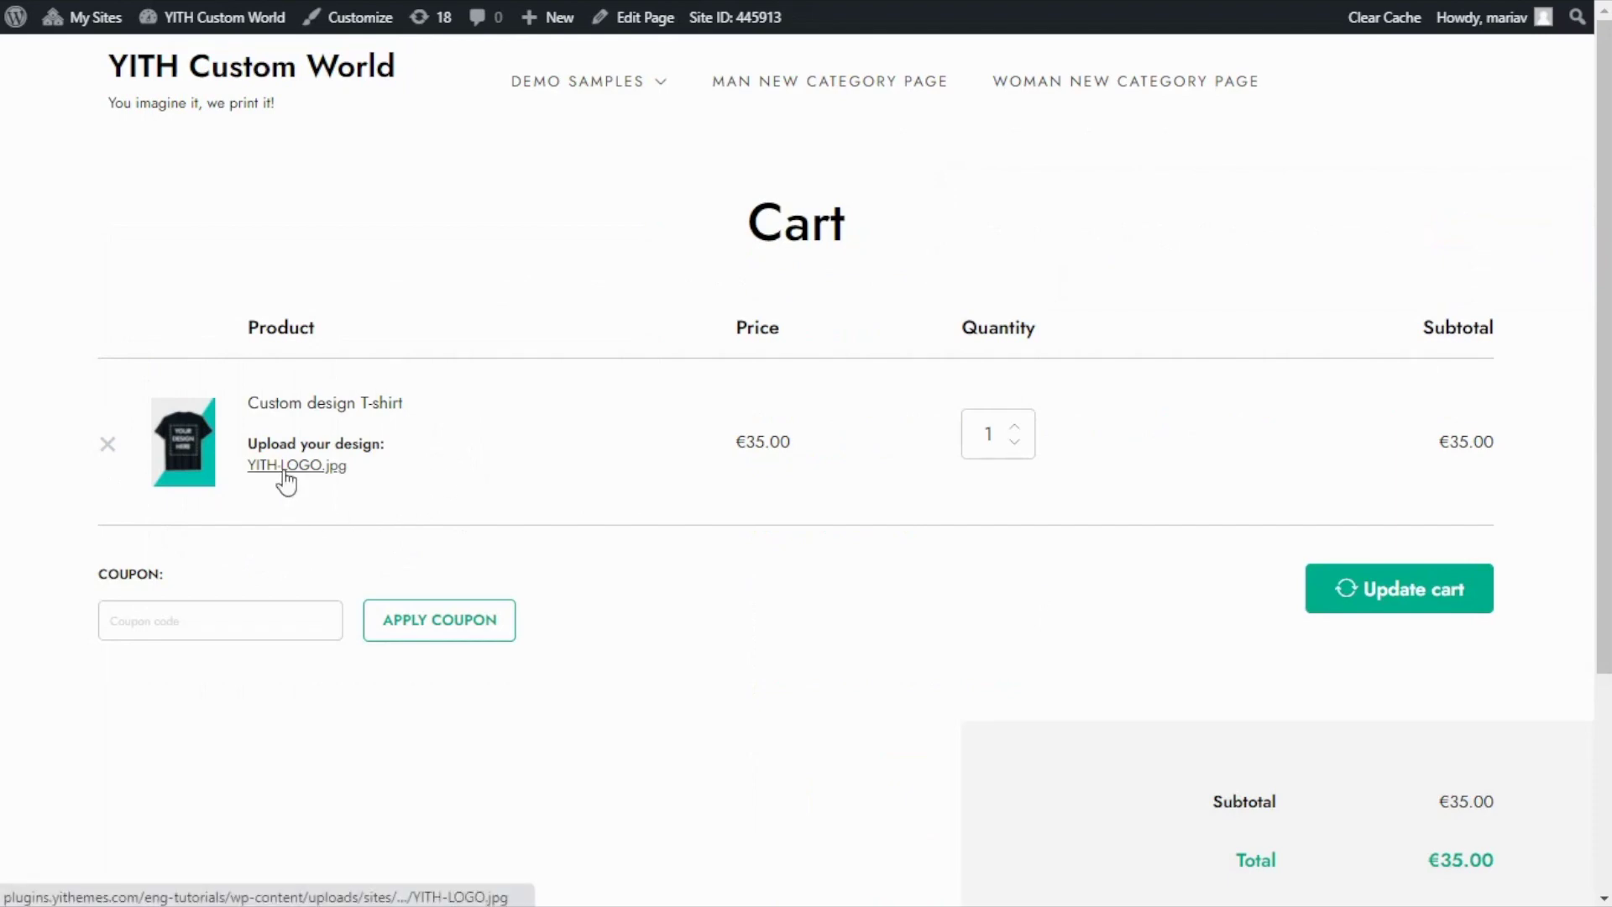
scroll(950, 619, "down", 3)
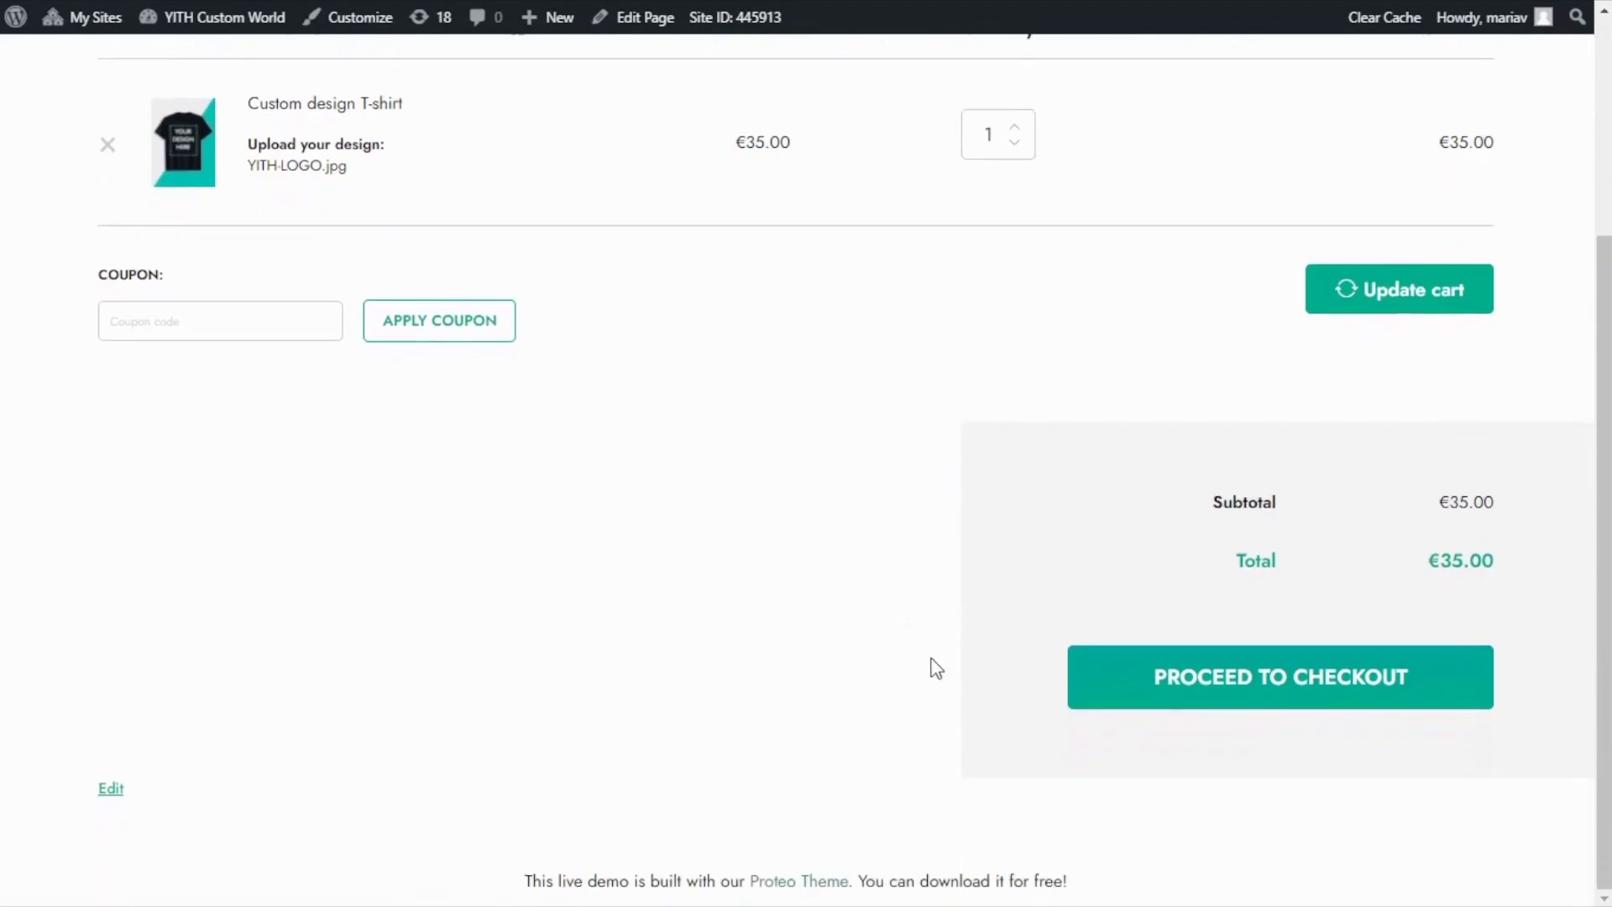
left_click(1273, 708)
scroll(640, 407, "down", 1)
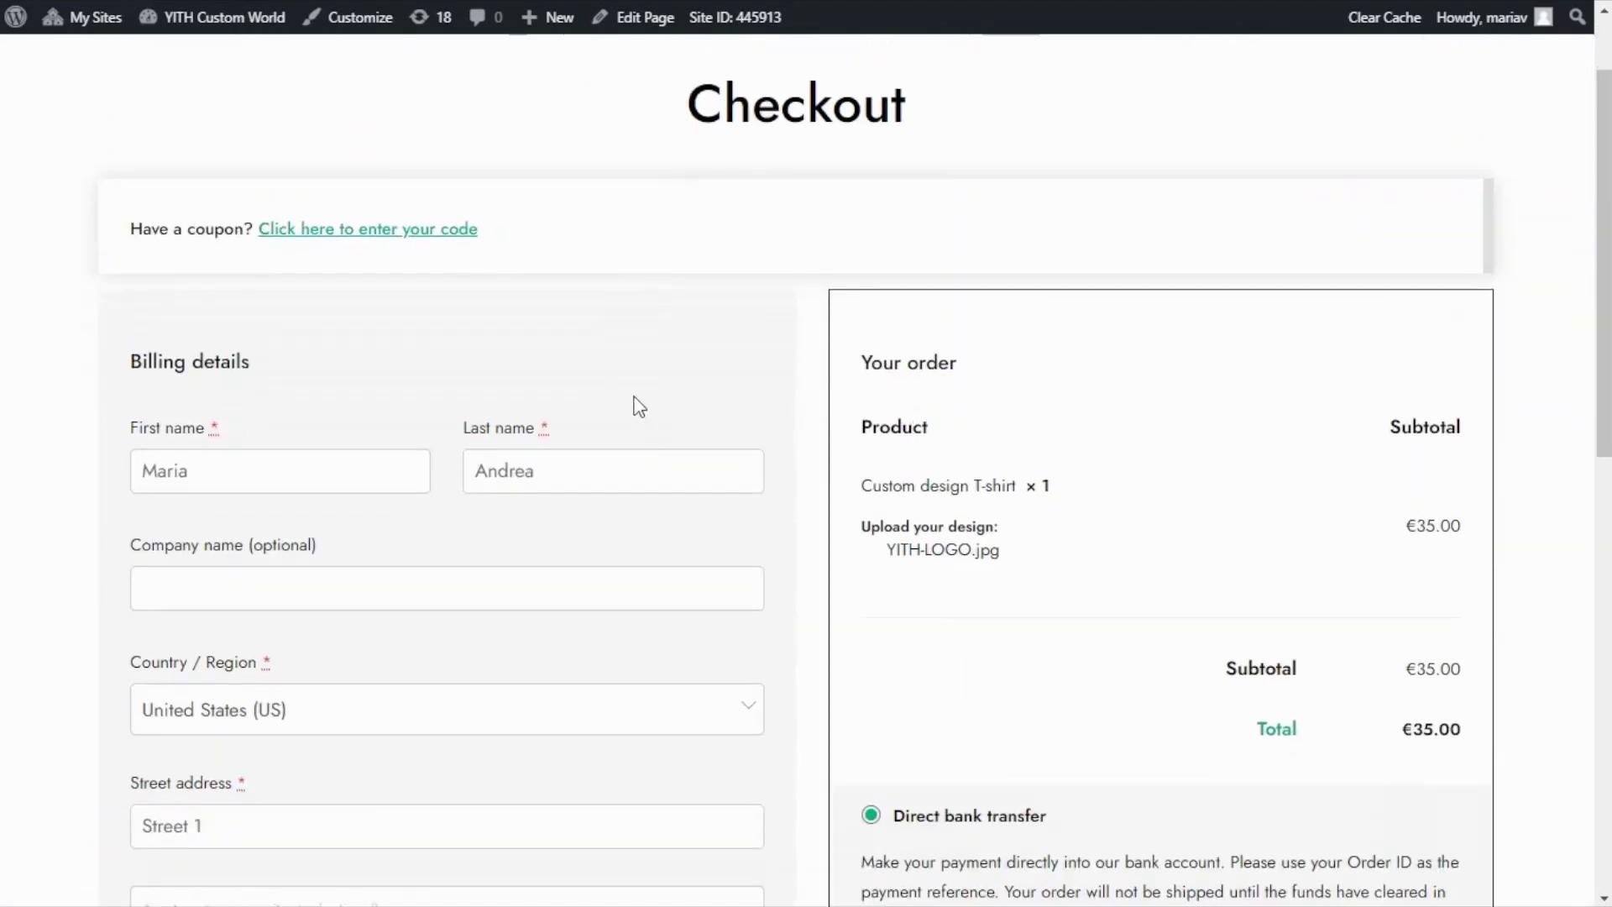
scroll(640, 406, "down", 1)
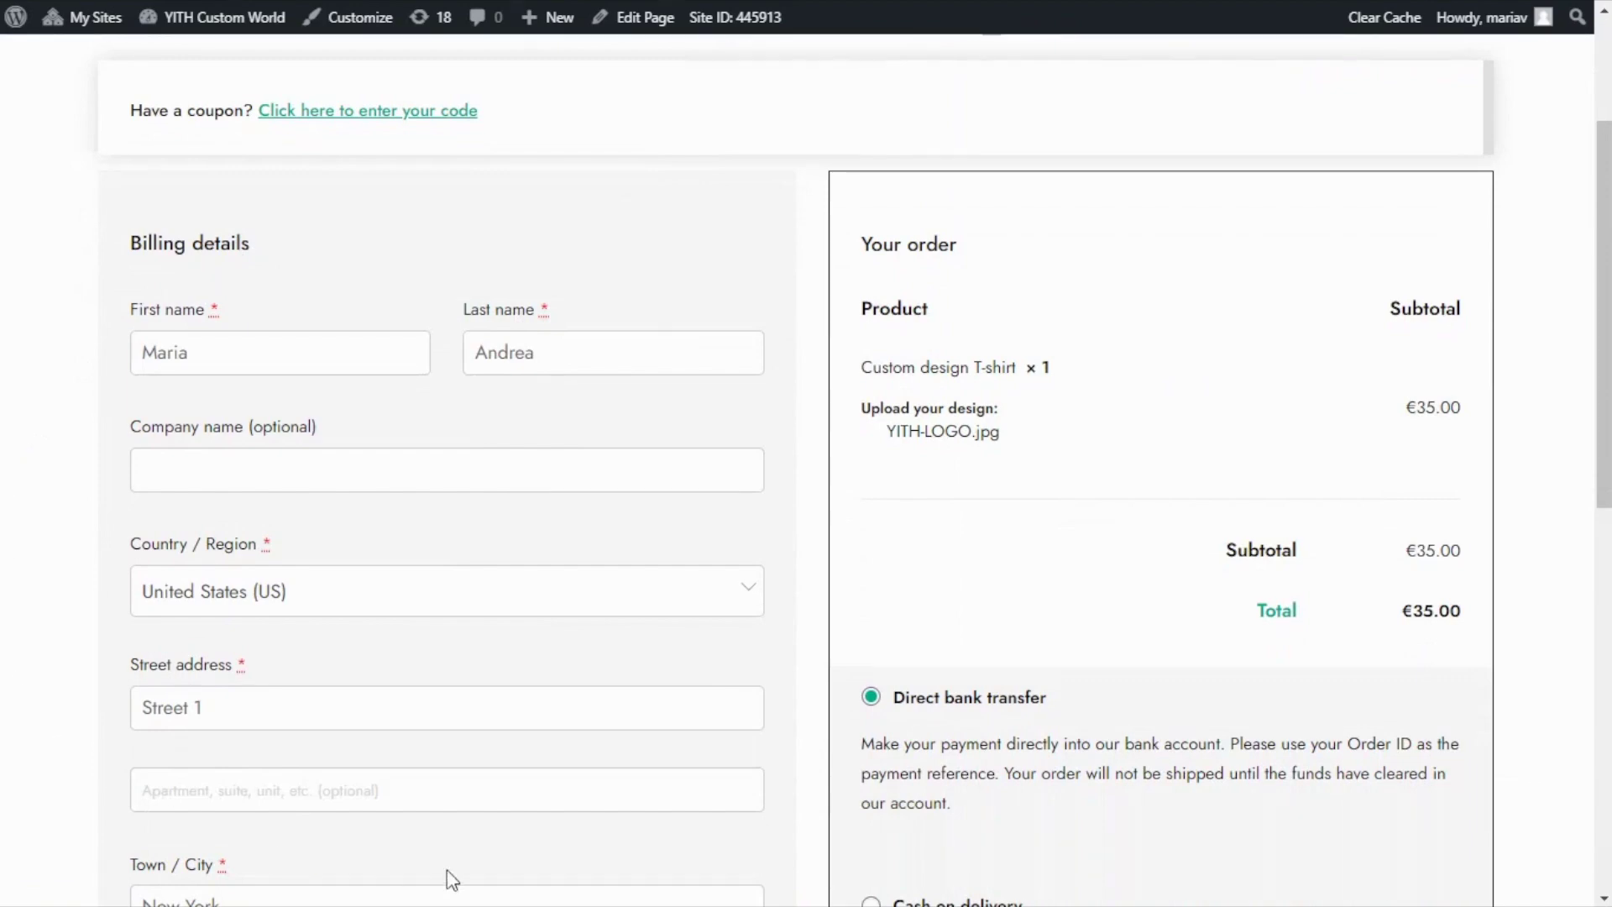
scroll(1148, 579, "down", 1)
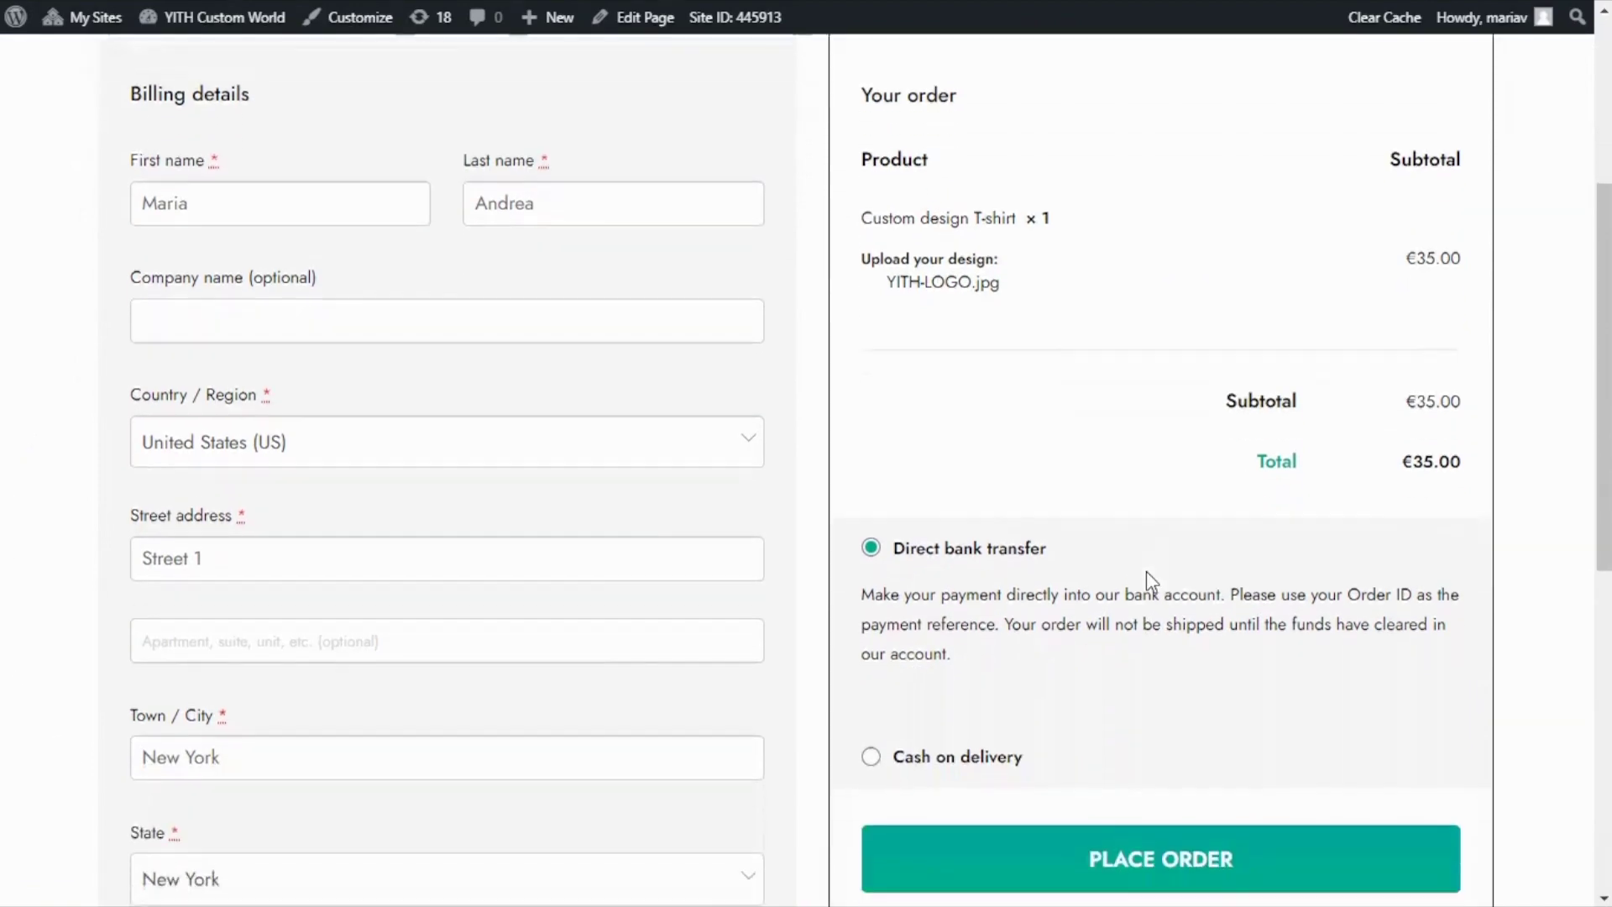
scroll(1148, 579, "down", 2)
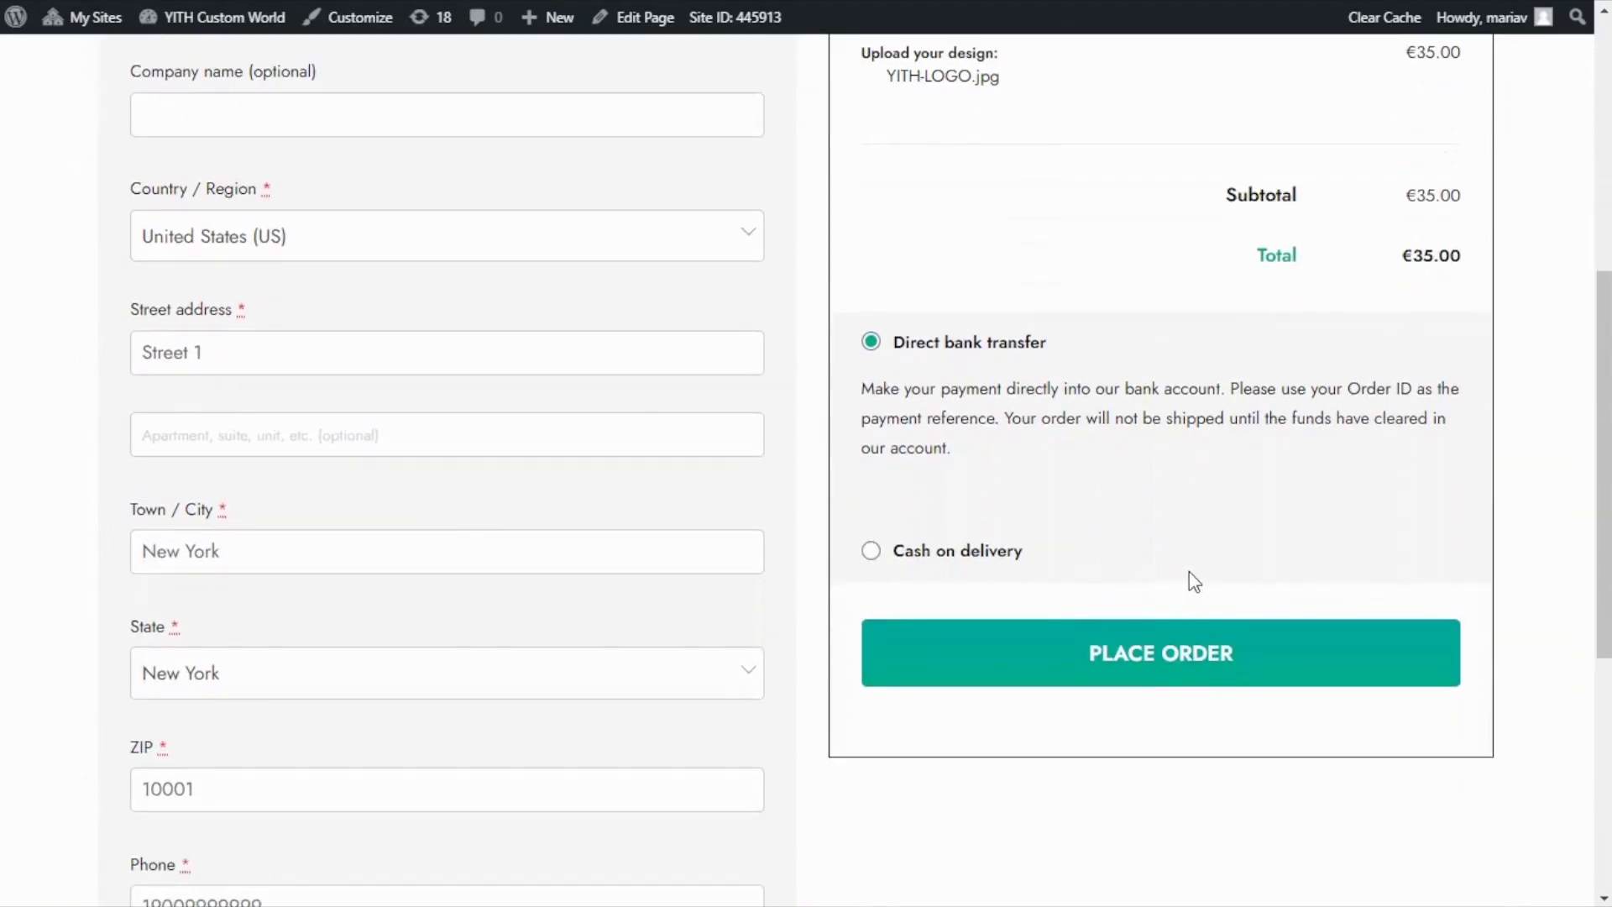
left_click(1172, 672)
scroll(991, 424, "down", 4)
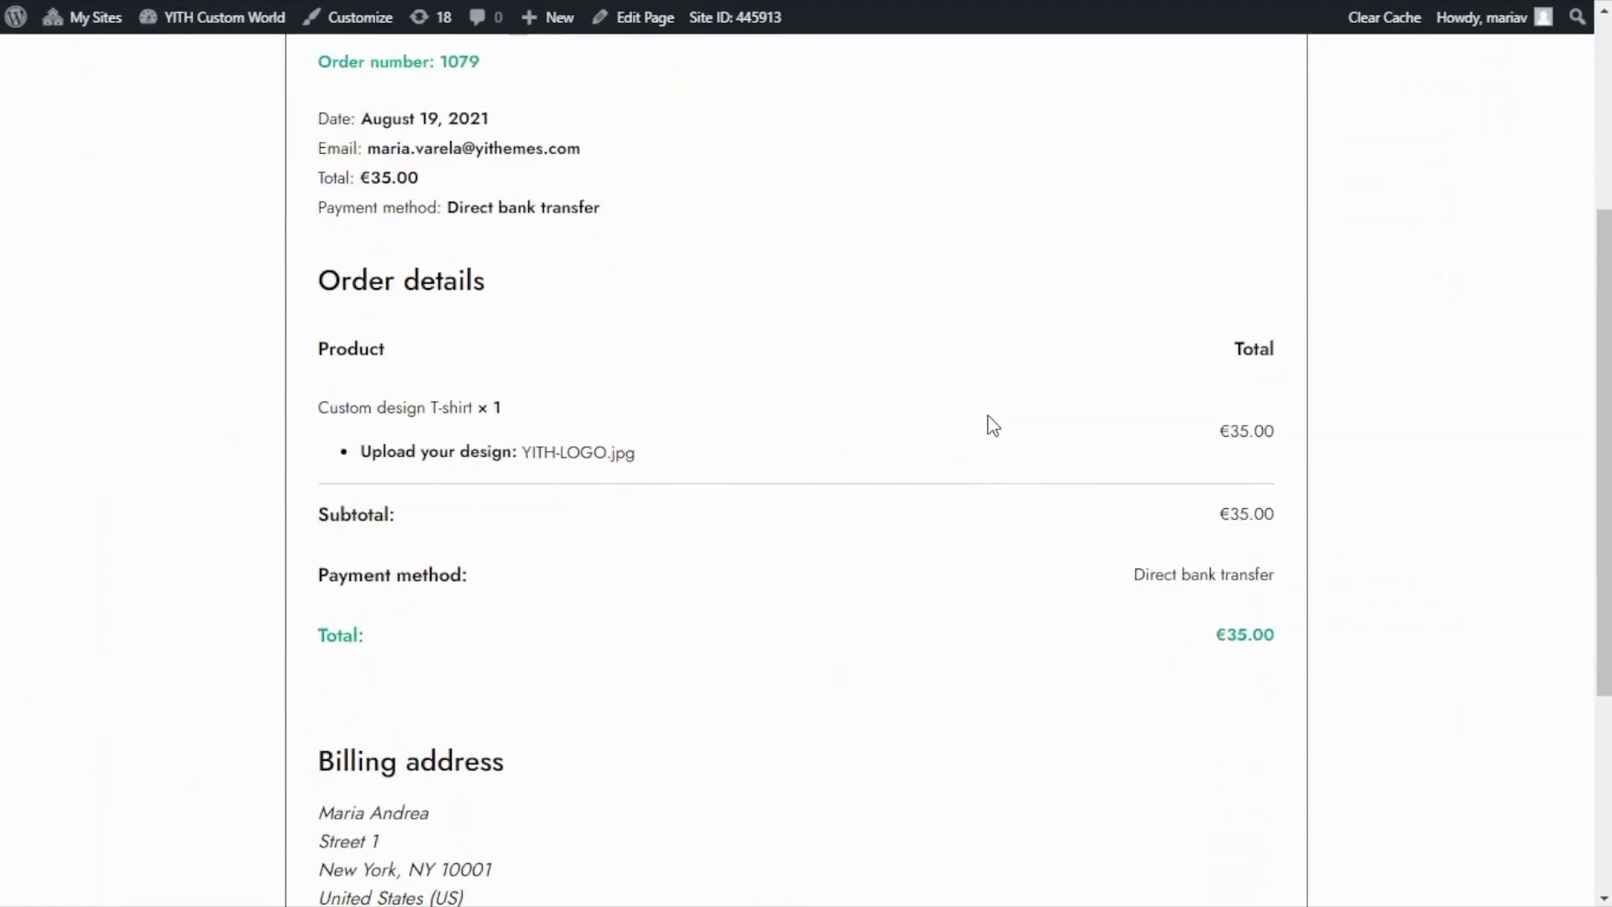
scroll(994, 425, "up", 4)
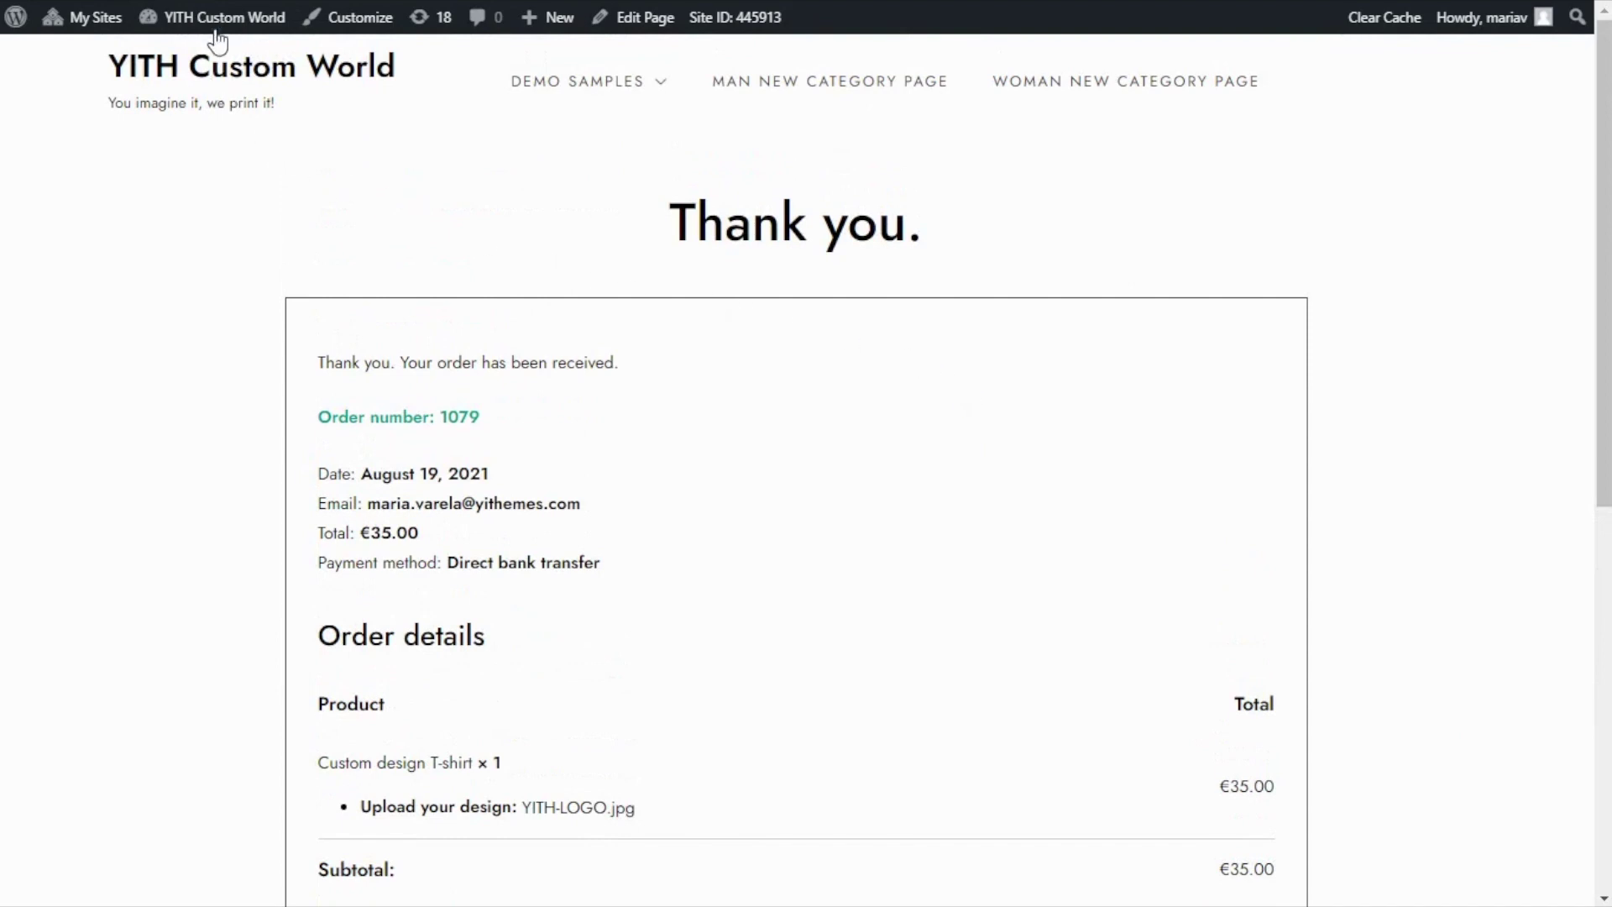
Step: Open the new On hold order from WooCommerce Orders to see the T-shirt with YITH-LOGO.jpg
mouse_move(216, 23)
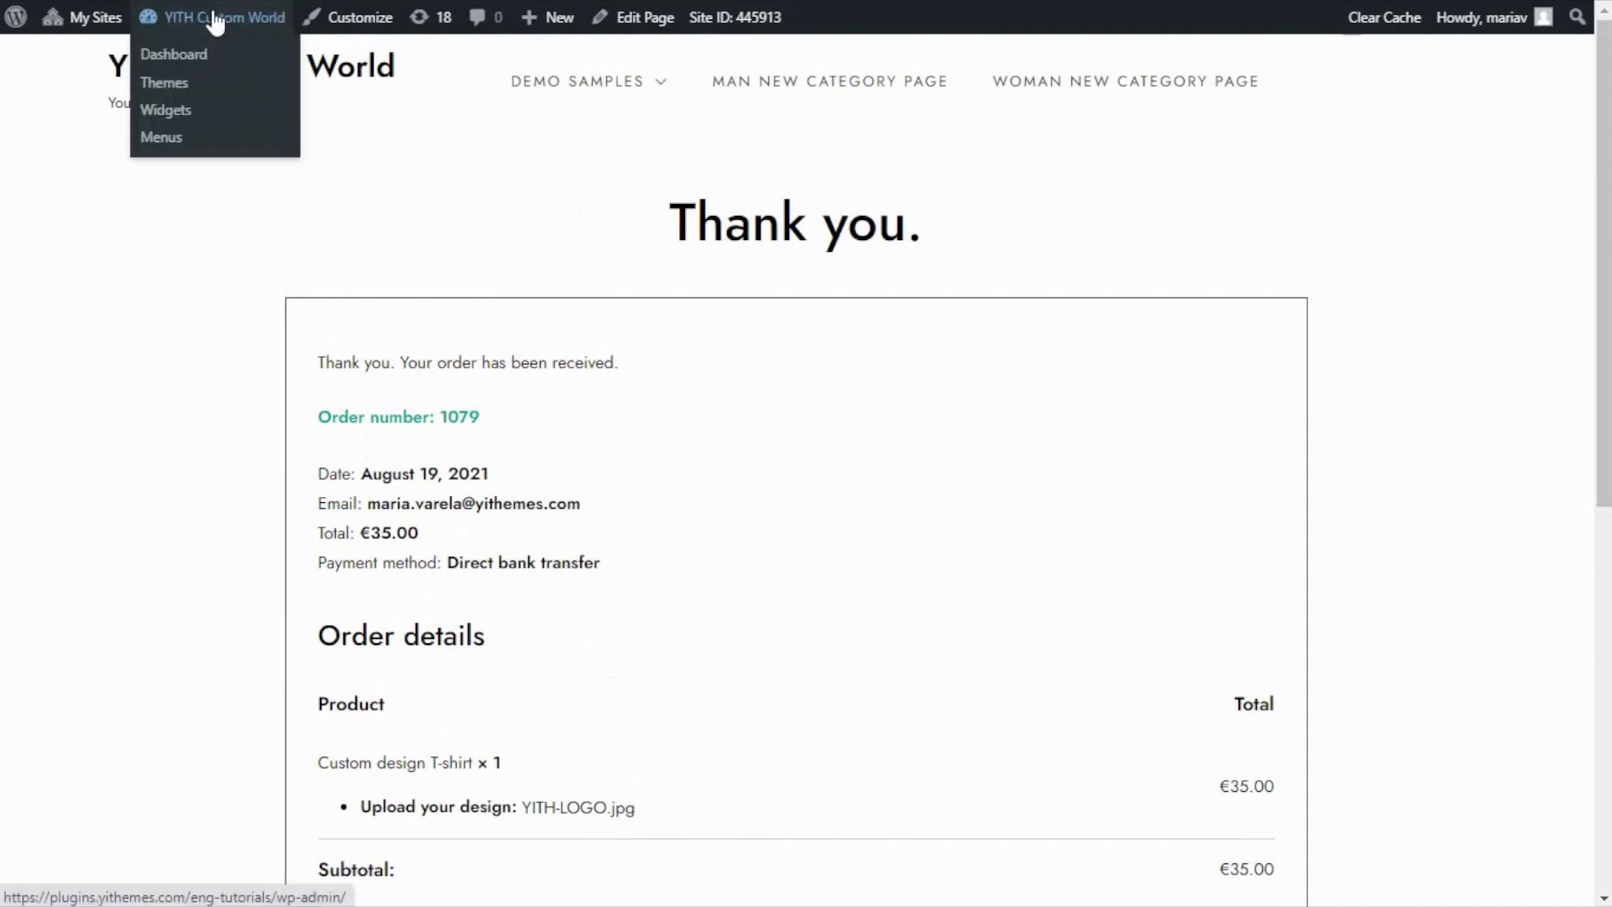
left_click(193, 59)
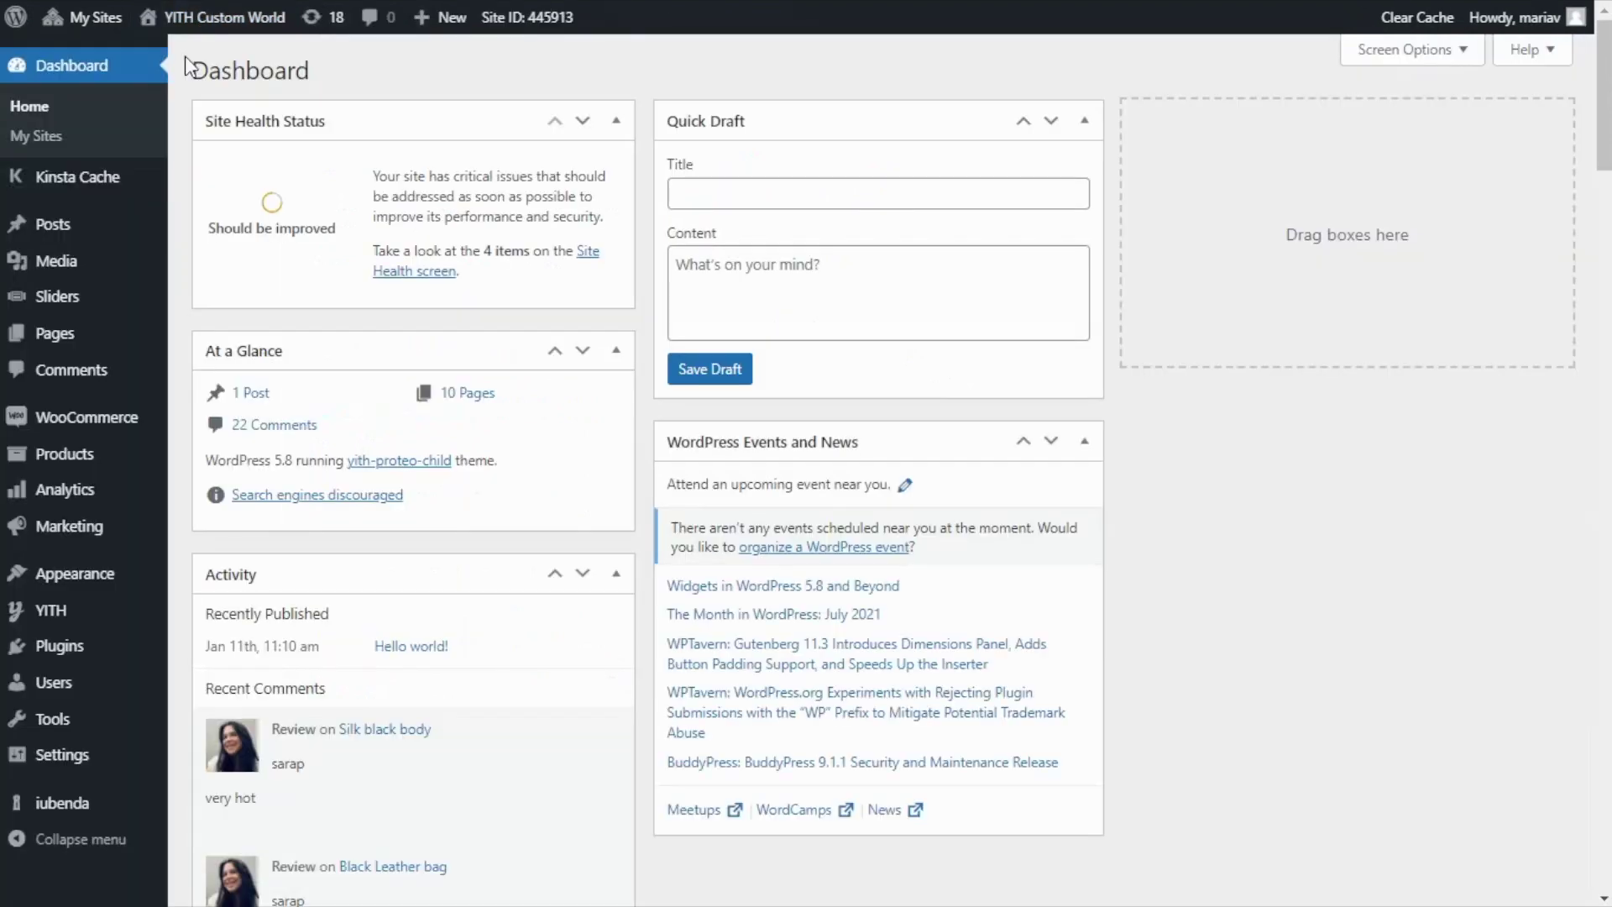
mouse_move(143, 424)
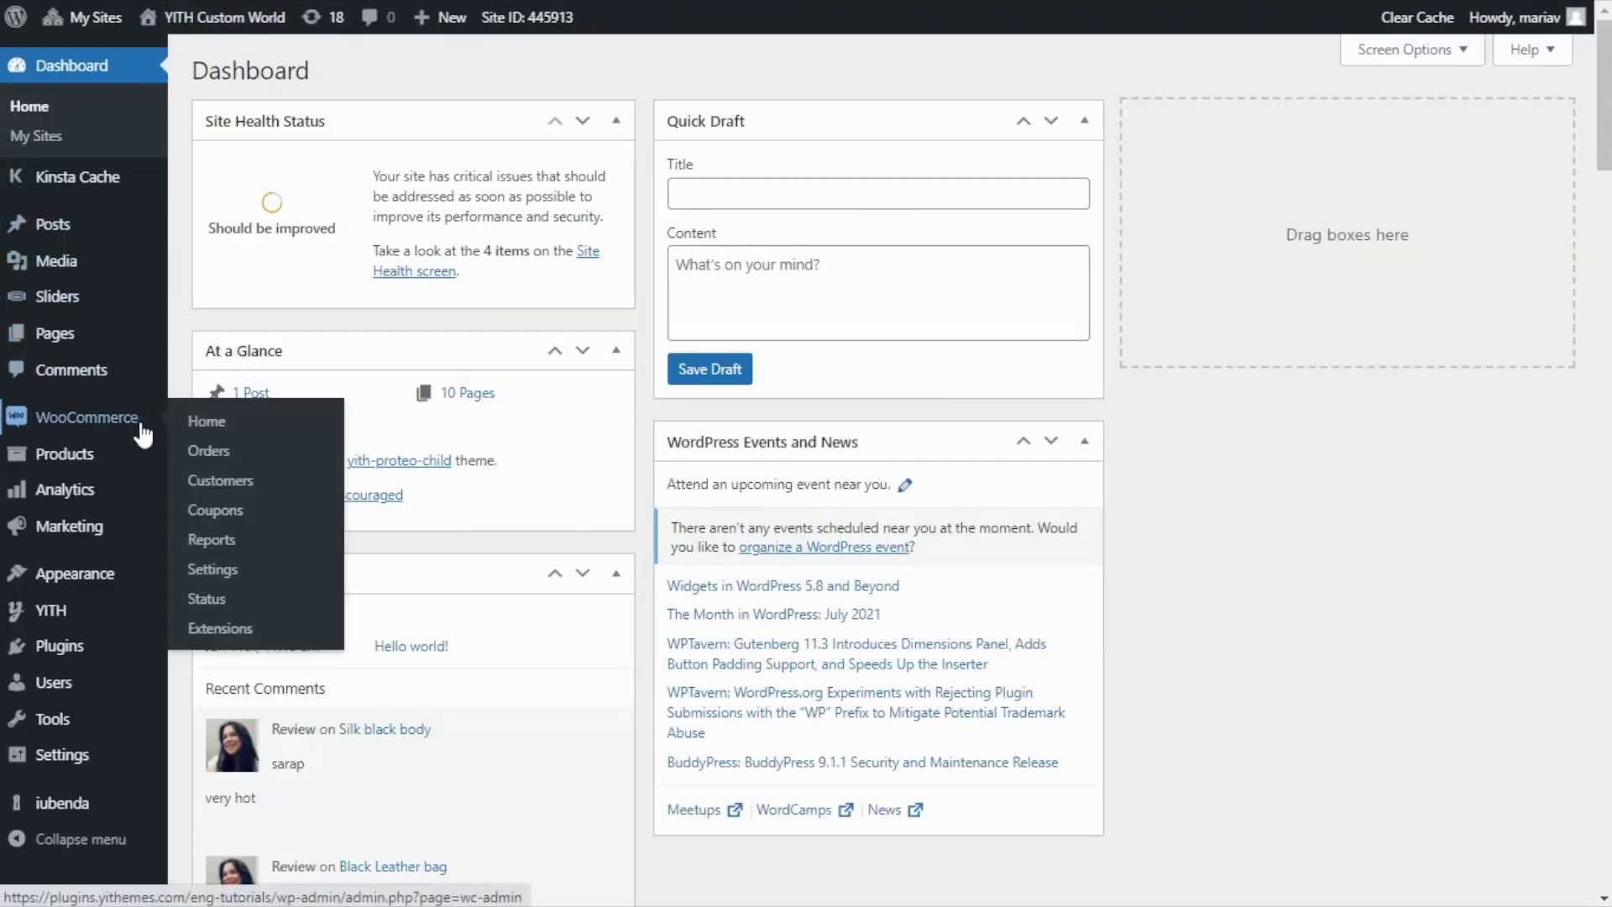
left_click(239, 455)
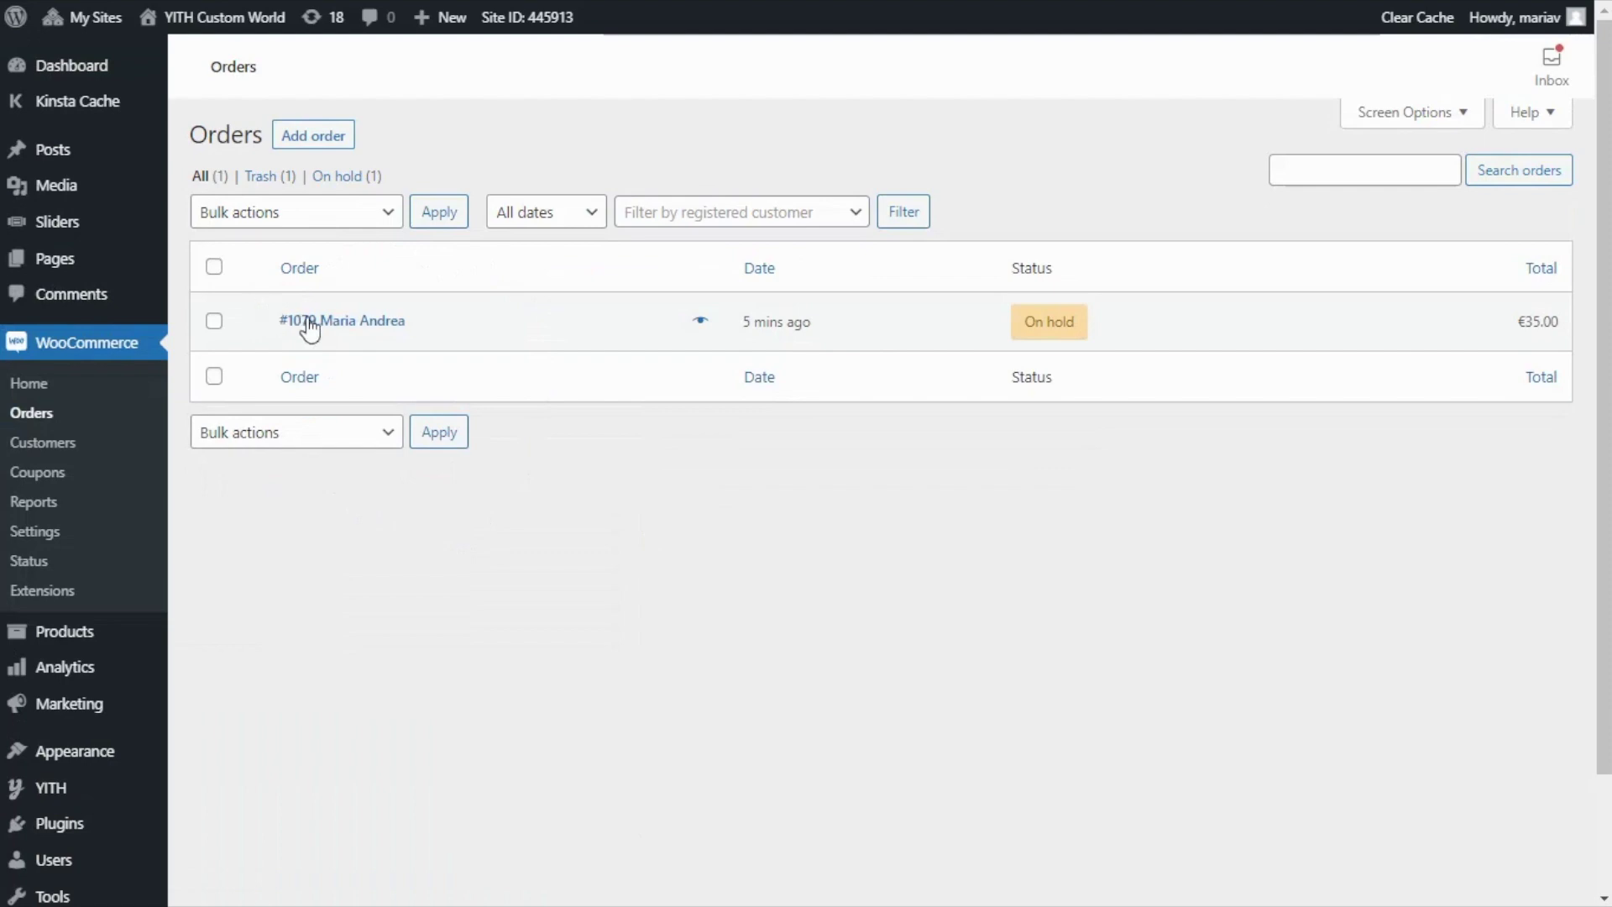
left_click(356, 325)
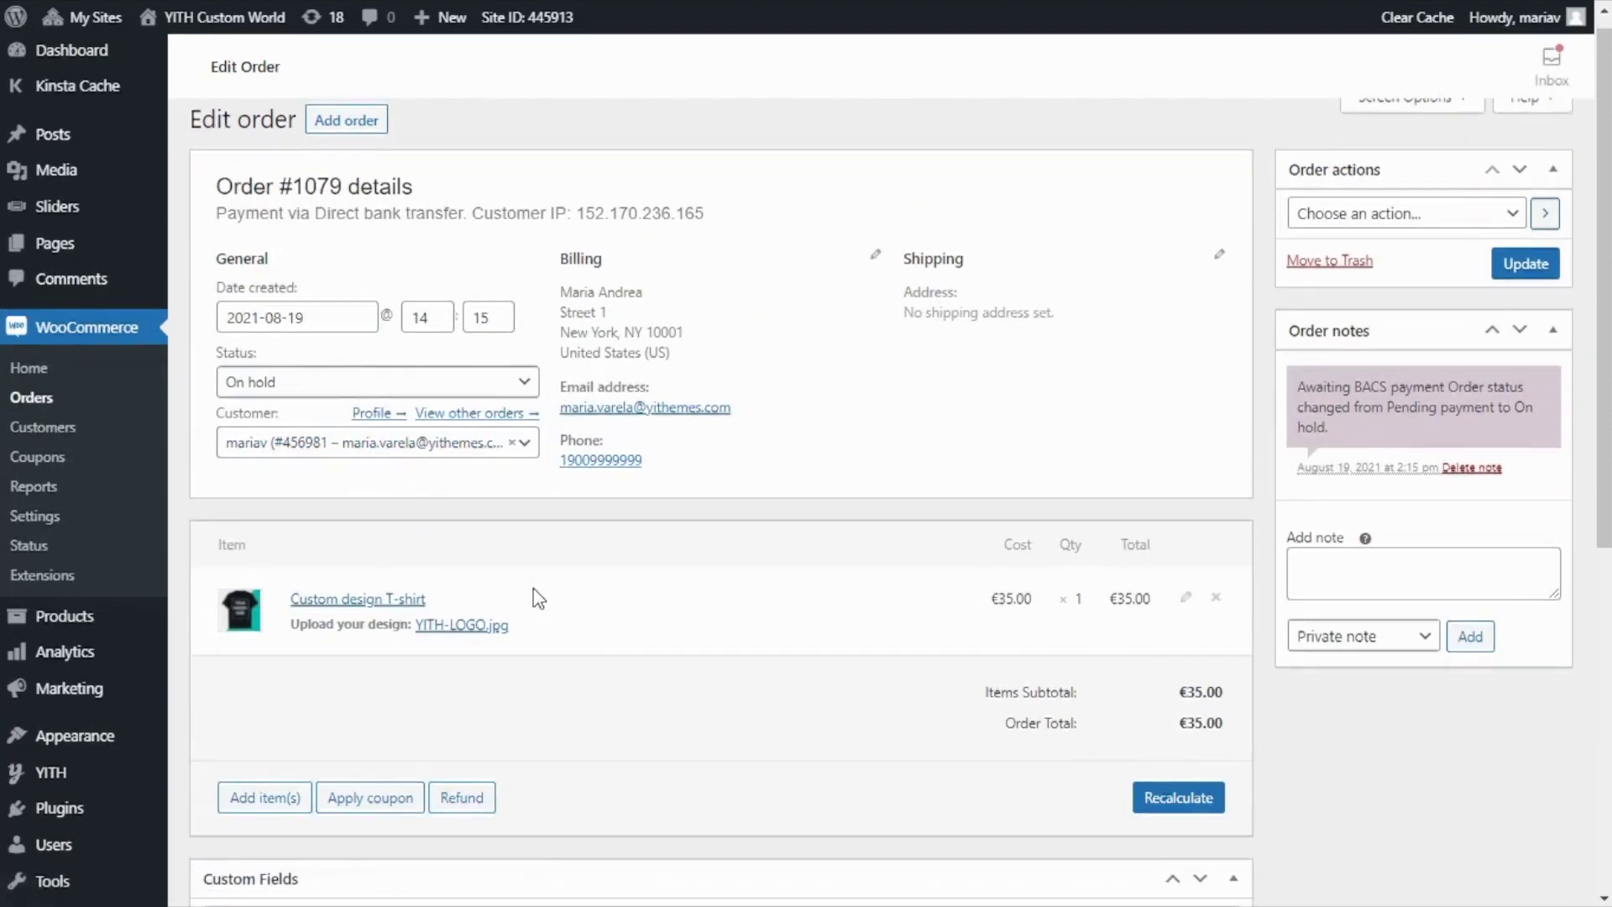
scroll(575, 490, "down", 3)
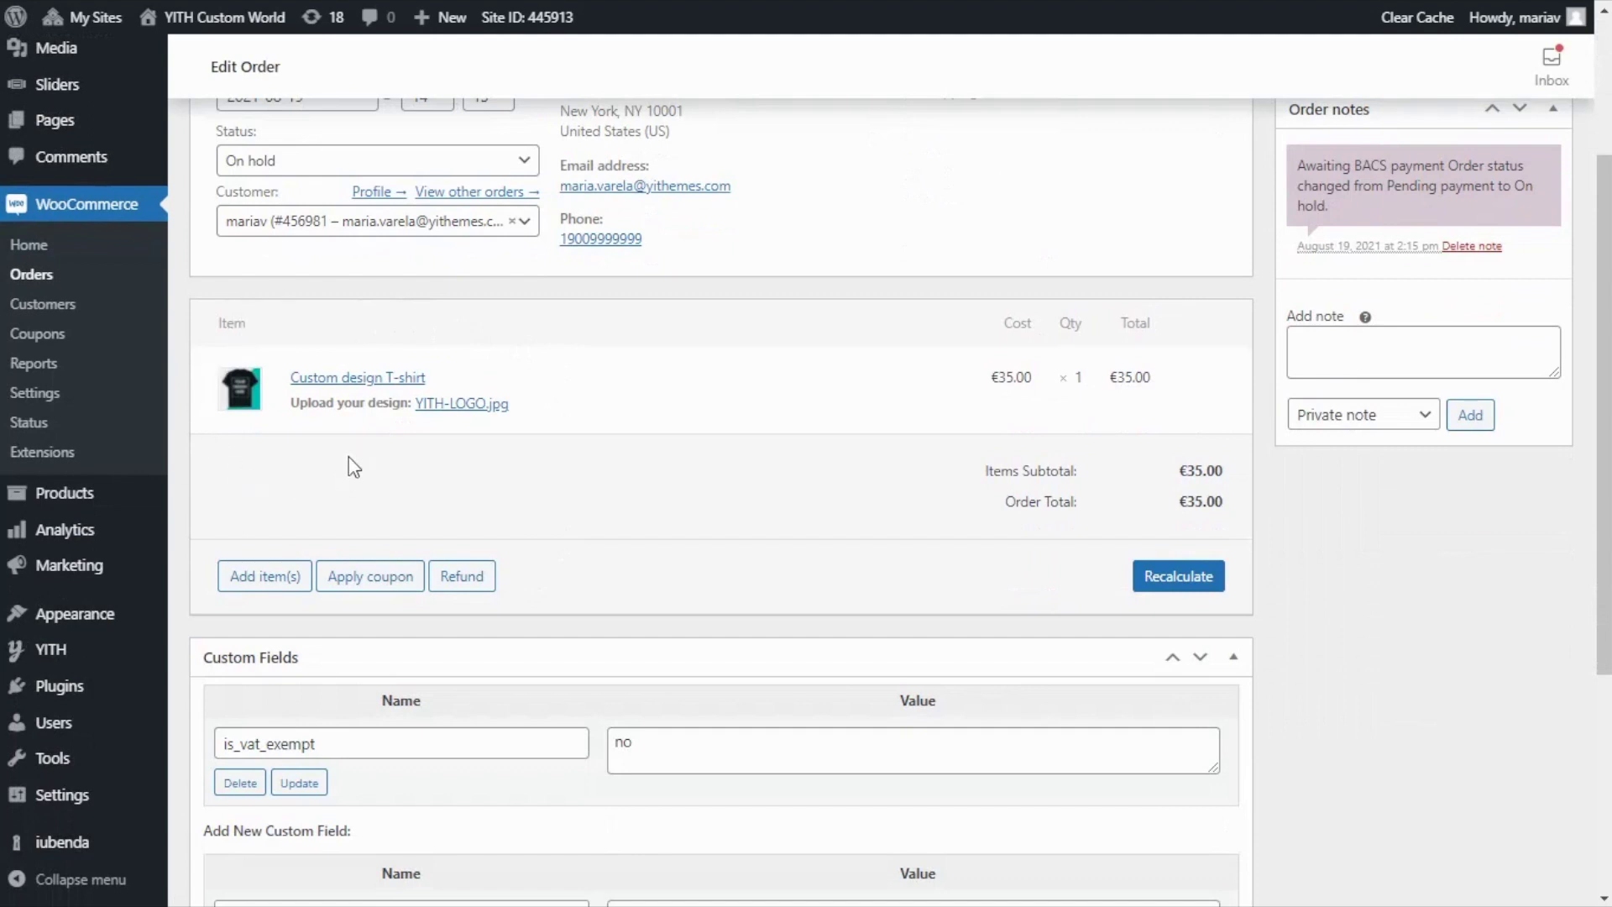